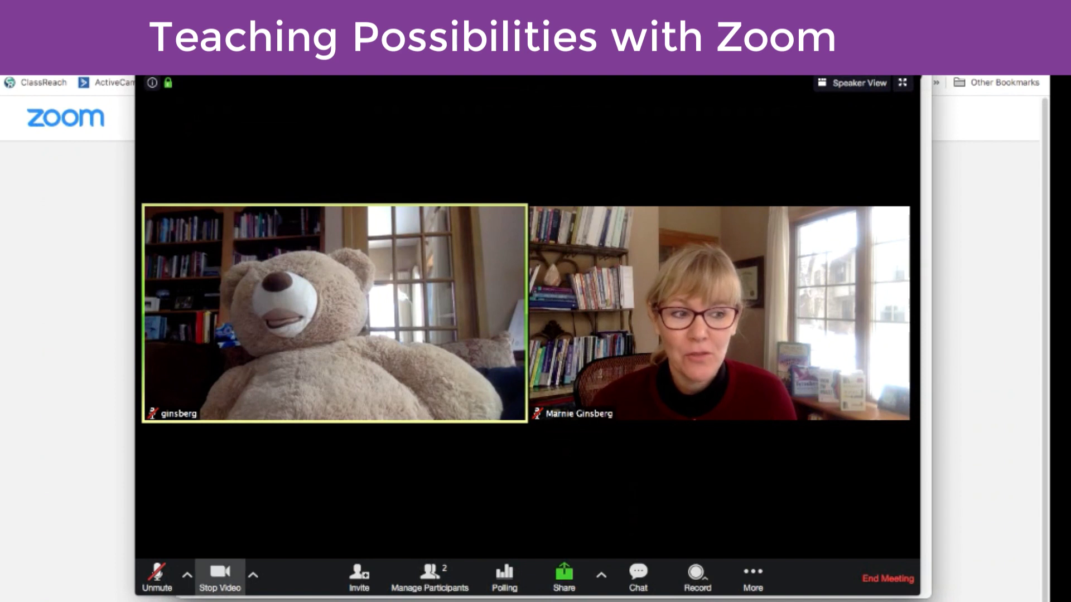
Turn the camera off and back on, then unmute and re-mute the microphone.
{"action": "left_click", "coordinate": [223, 577]}
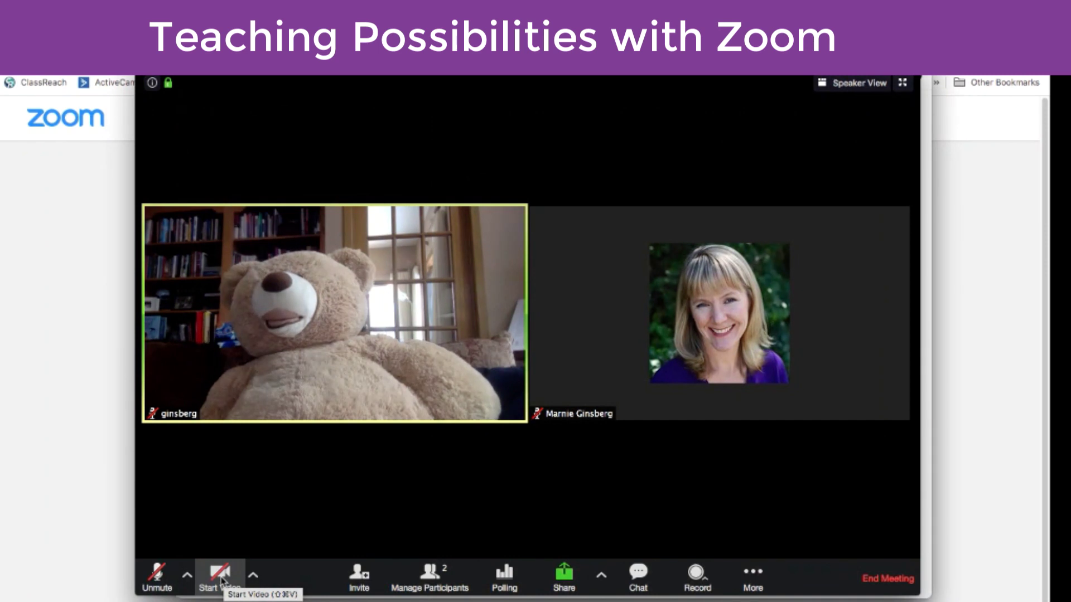
{"action": "left_click", "coordinate": [222, 577]}
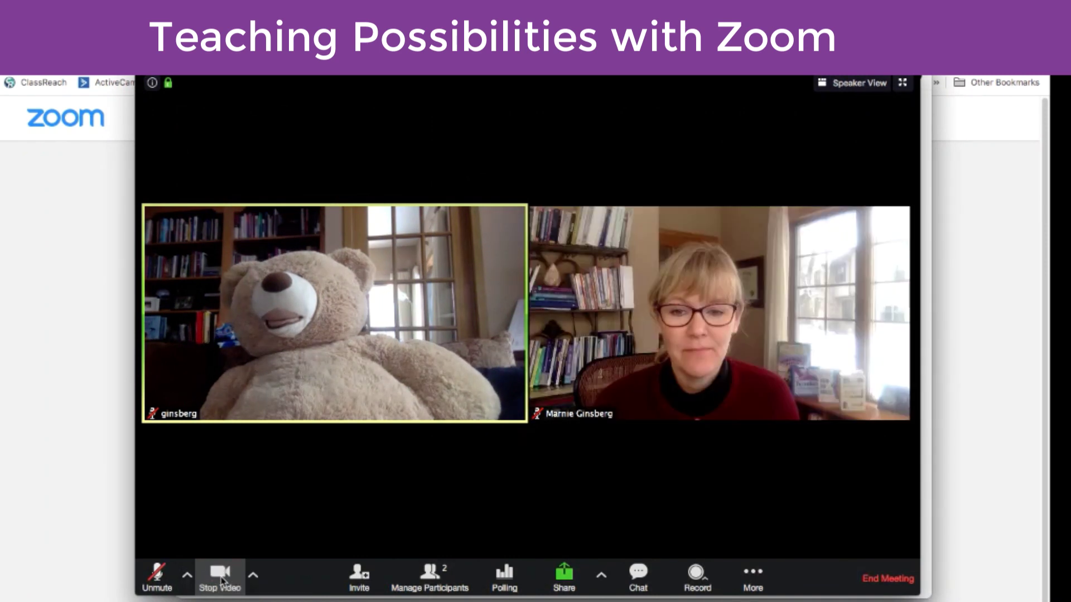
{"action": "left_click", "coordinate": [158, 577]}
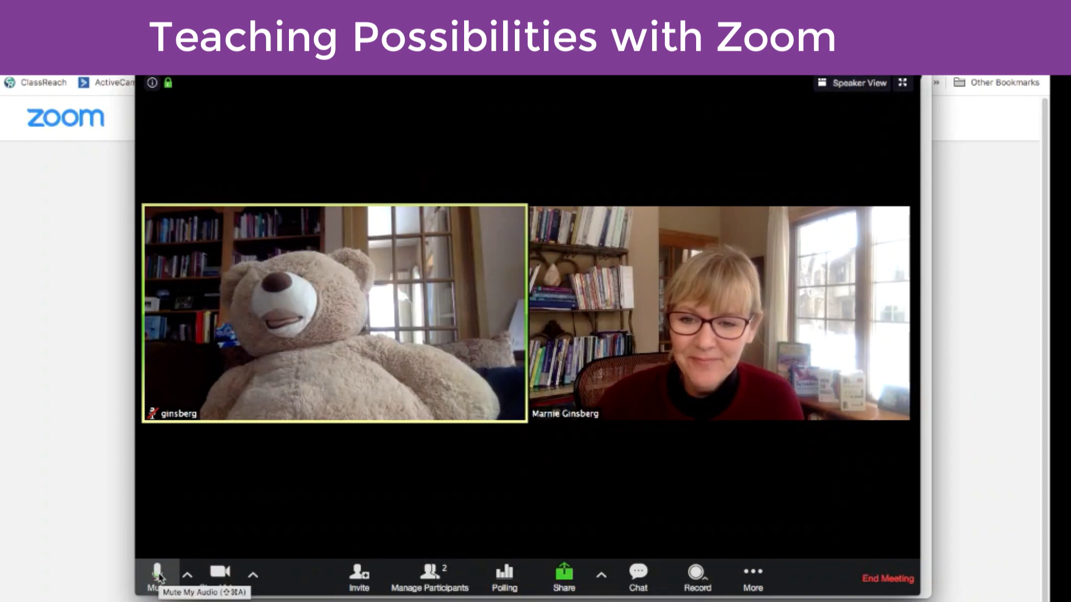
{"action": "left_click", "coordinate": [159, 577]}
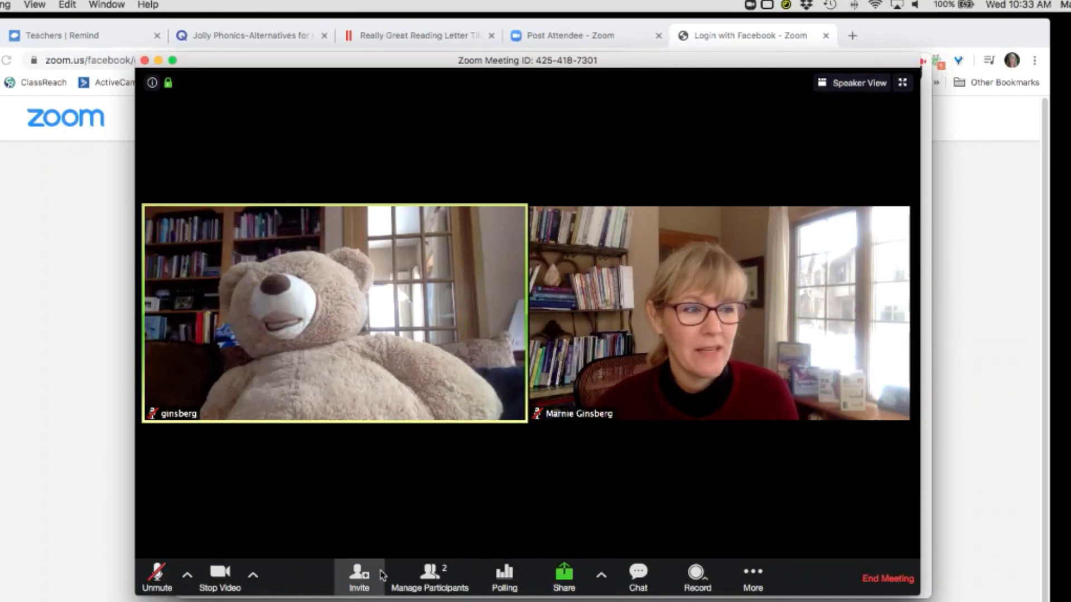
Share Desktop 2, showing the browser, with the meeting participants.
{"action": "left_click", "coordinate": [580, 584]}
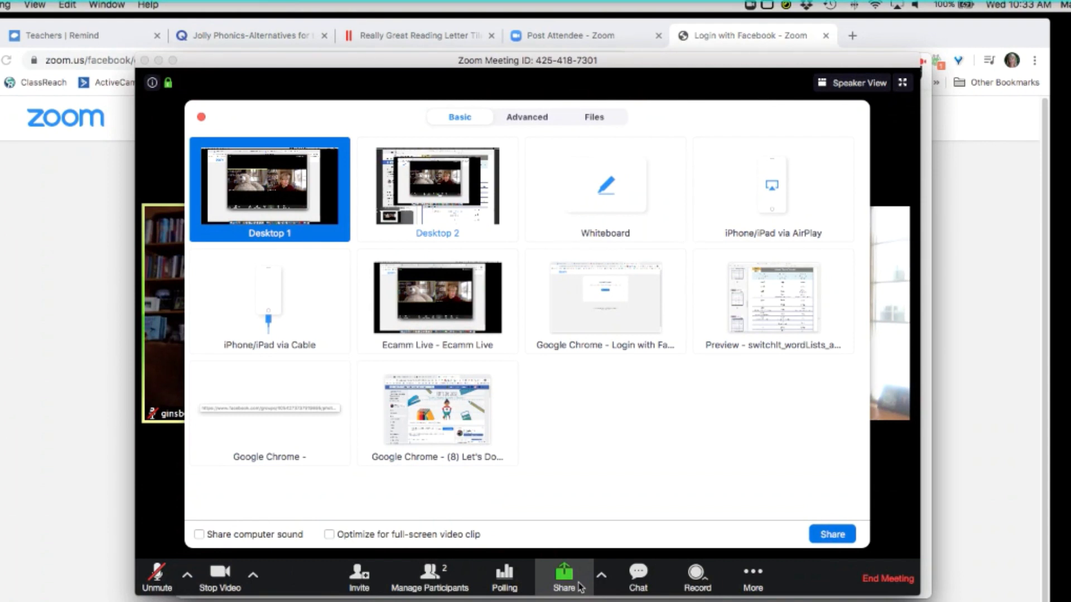
{"action": "left_click", "coordinate": [434, 202]}
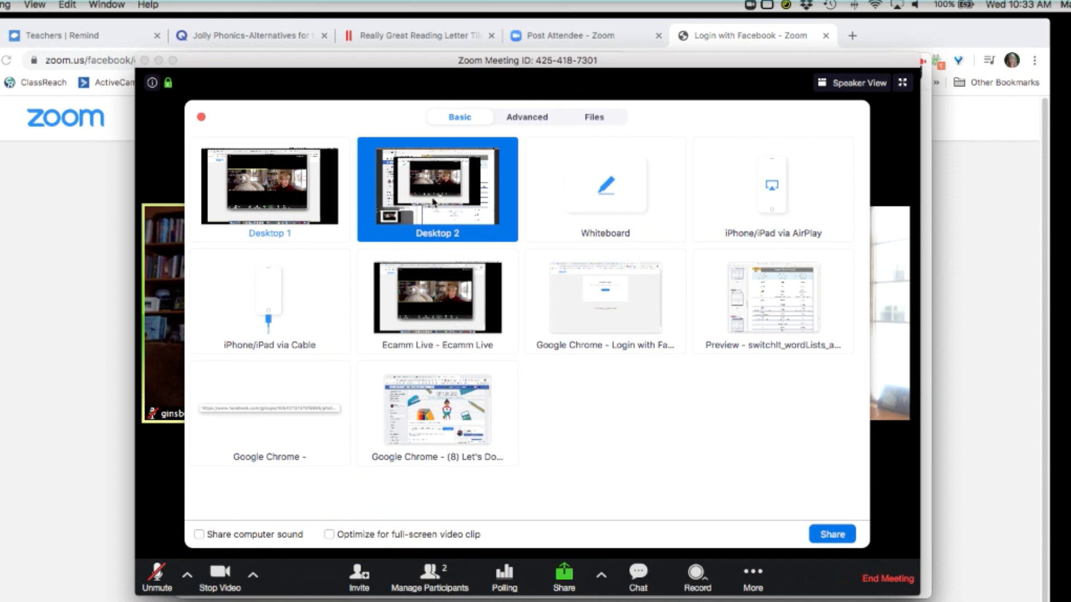
{"action": "left_click", "coordinate": [831, 534]}
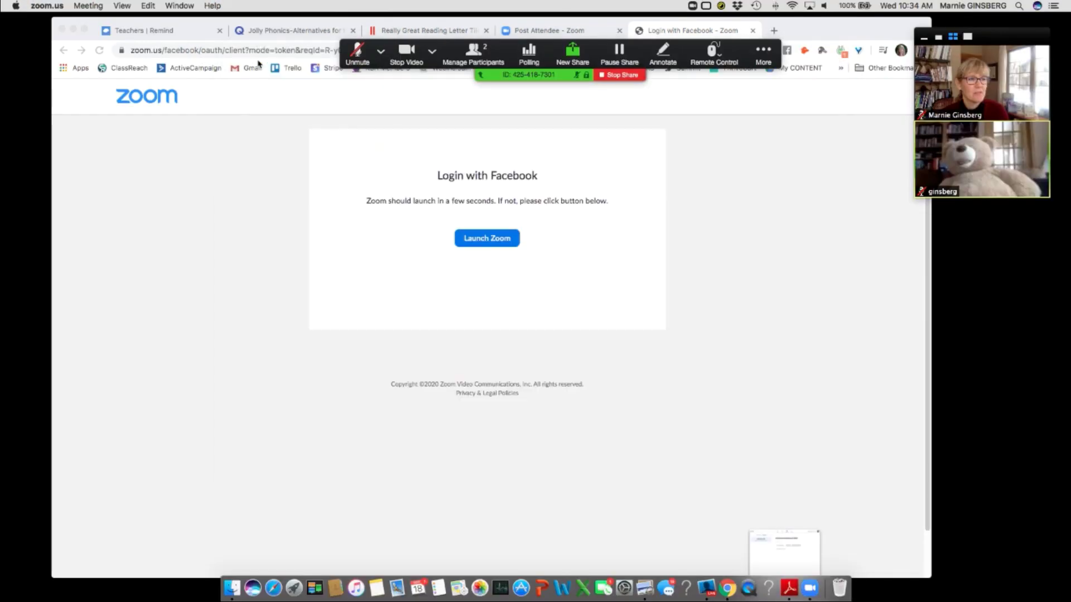
On the Letter Tiles board, drag the e tile down after s and m, then check Remote Control options.
{"action": "left_click", "coordinate": [429, 31]}
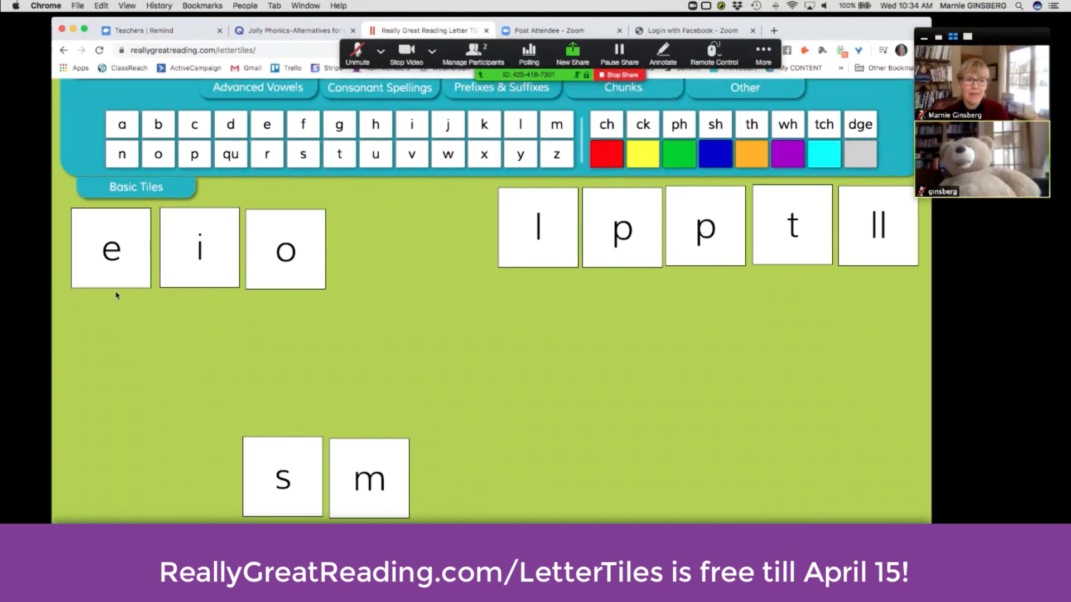
{"action": "left_click_drag", "start_coordinate": [101, 259], "coordinate": [340, 380]}
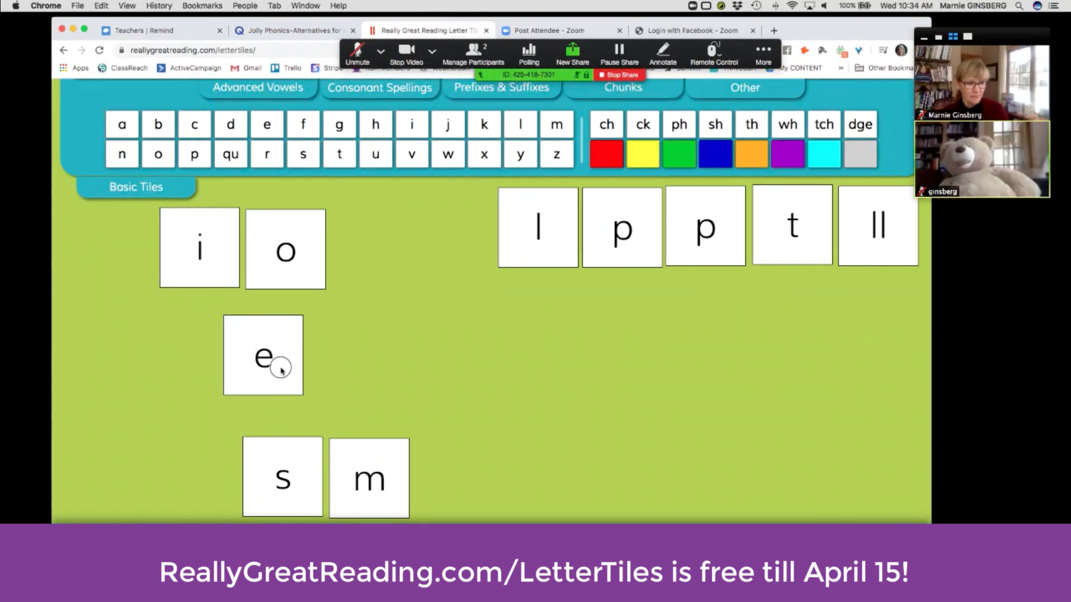
{"action": "left_click_drag", "start_coordinate": [280, 365], "coordinate": [471, 495]}
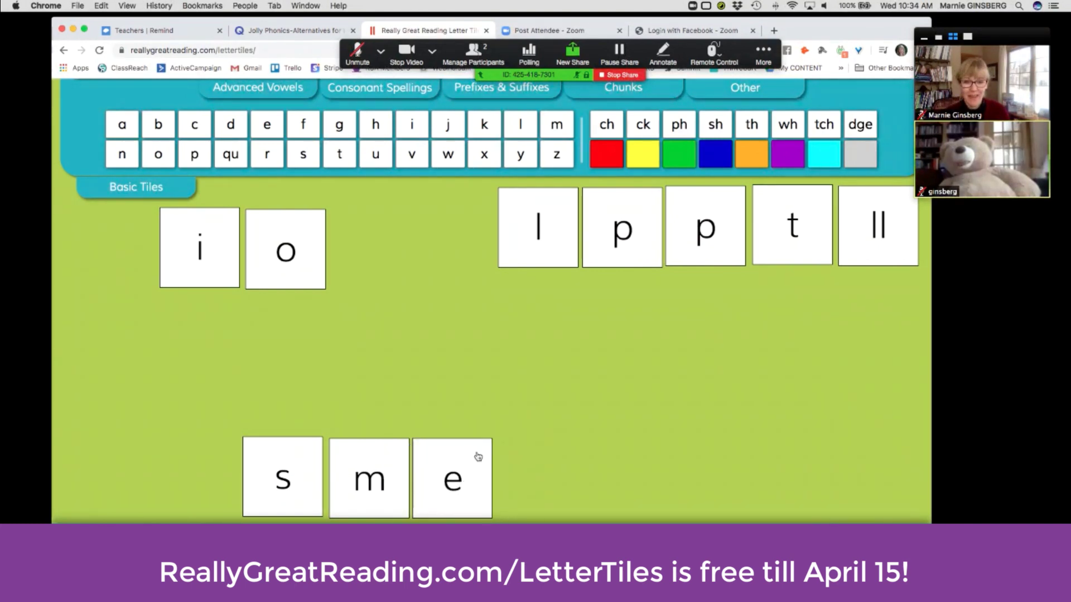
{"action": "left_click", "coordinate": [719, 58]}
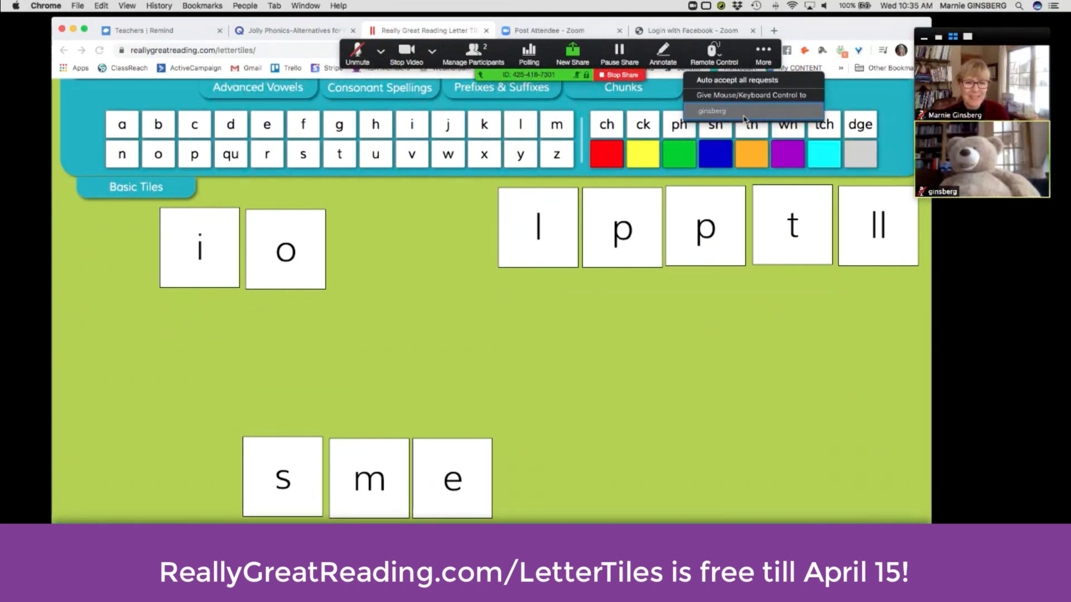
{"action": "left_click", "coordinate": [592, 369]}
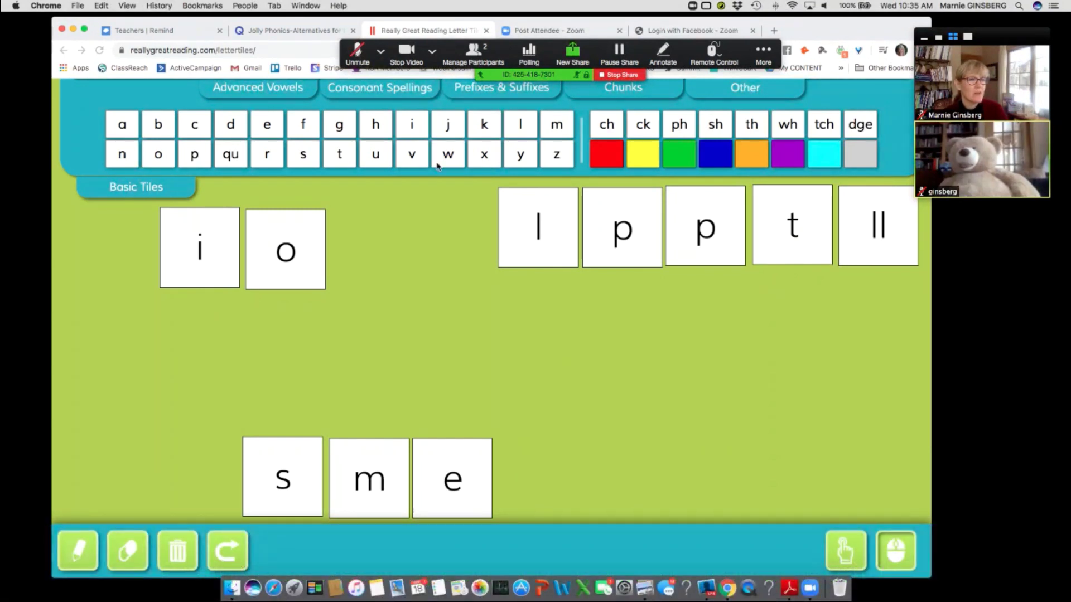
Open the Match game for the Jolly Phonics /oa/ sound Quizlet set.
{"action": "left_click", "coordinate": [297, 35]}
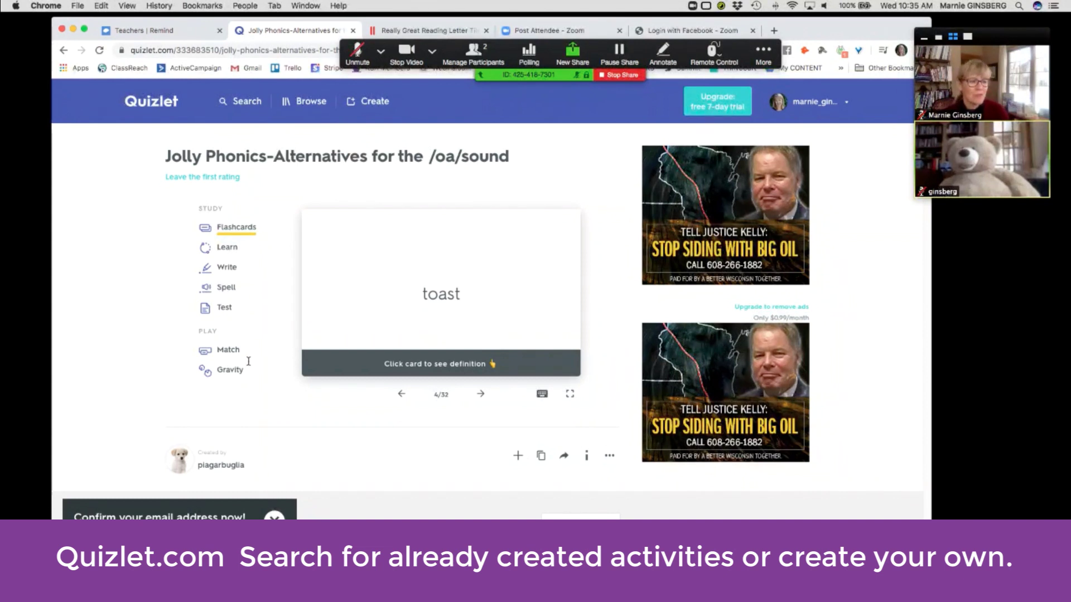
{"action": "left_click", "coordinate": [229, 350]}
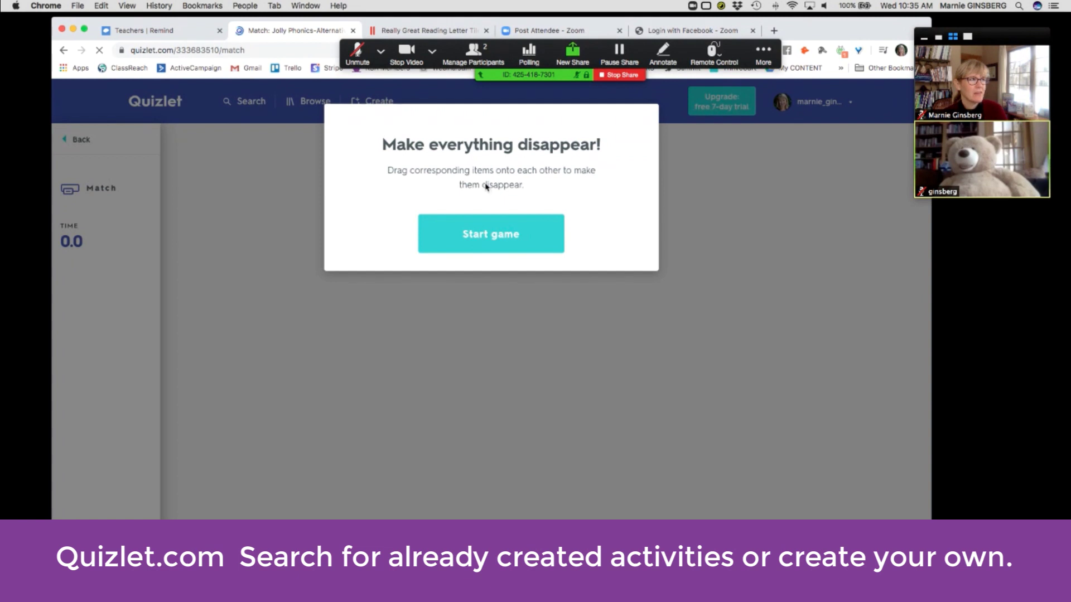
Start the Match game and pair toad, soaked, bow and arrow, and mole with their pictures.
{"action": "left_click", "coordinate": [496, 242]}
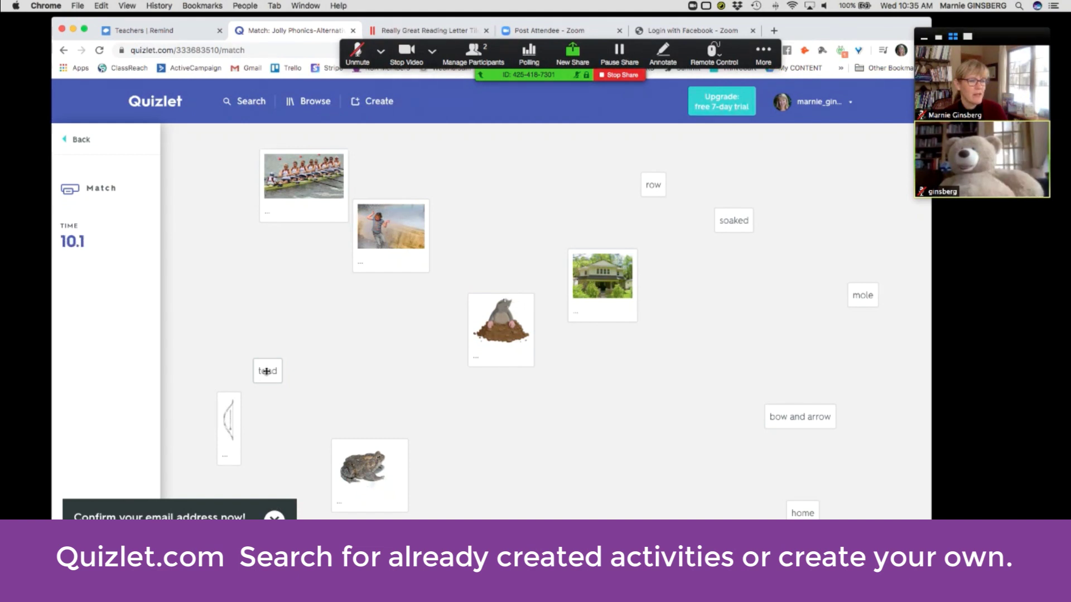
{"action": "left_click_drag", "start_coordinate": [266, 371], "coordinate": [373, 477]}
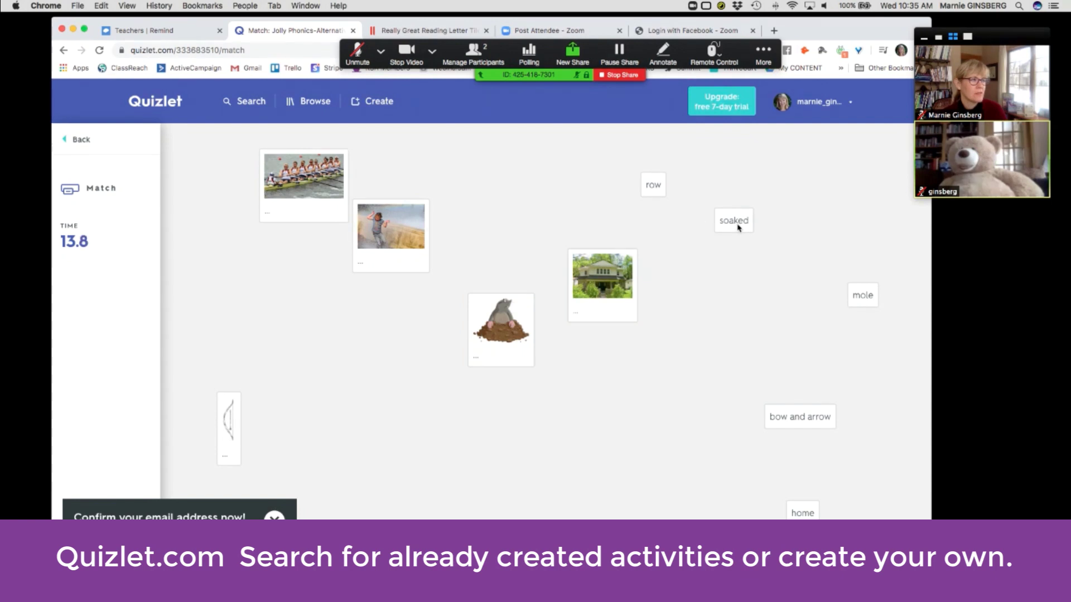
{"action": "left_click_drag", "start_coordinate": [736, 222], "coordinate": [396, 228]}
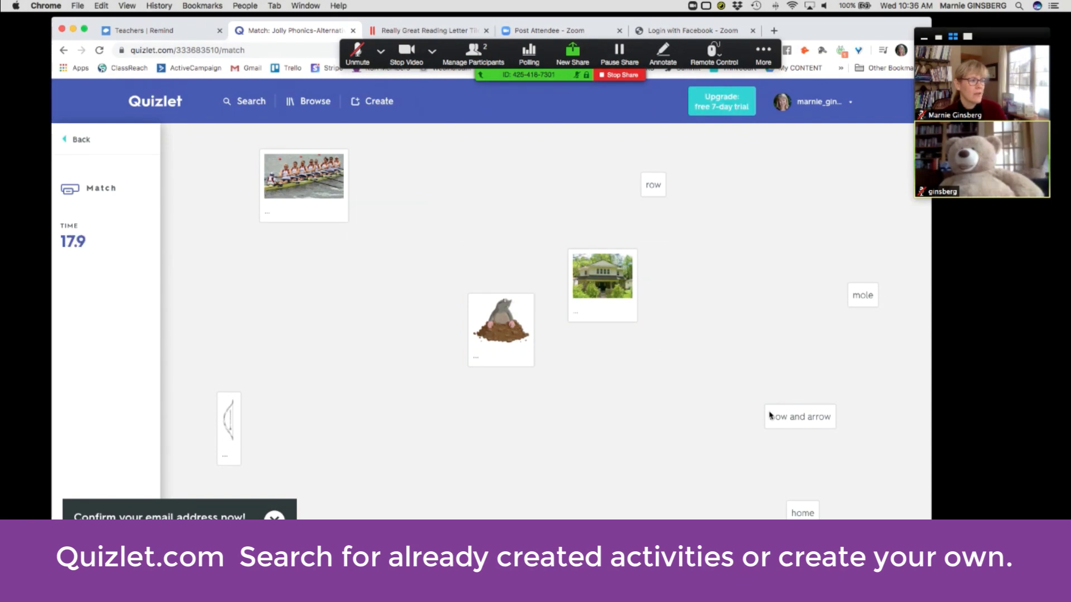
{"action": "left_click_drag", "start_coordinate": [819, 422], "coordinate": [238, 430]}
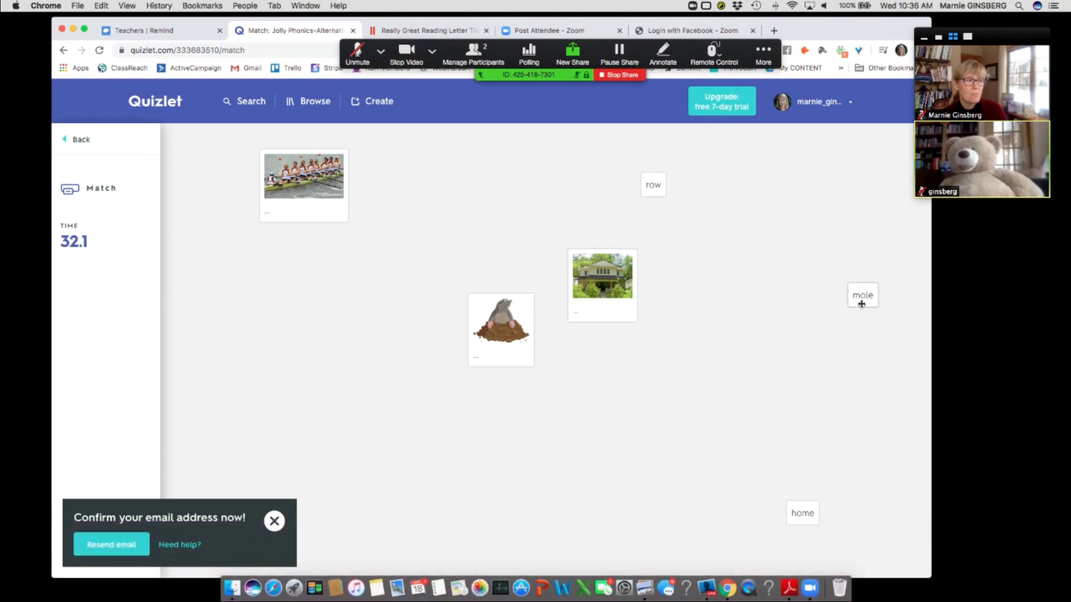
{"action": "left_click_drag", "start_coordinate": [861, 304], "coordinate": [501, 327]}
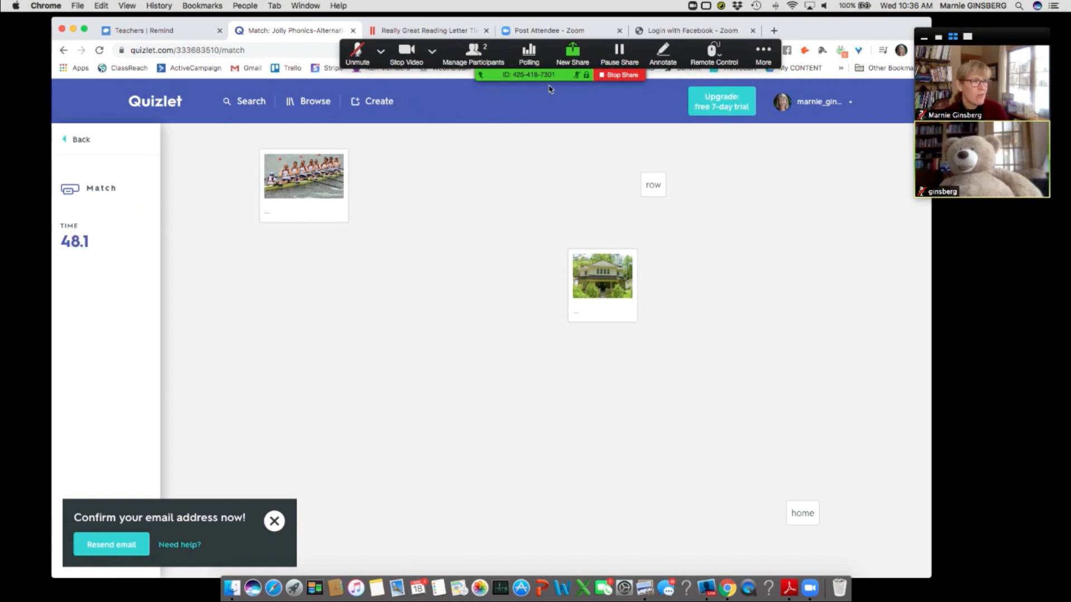
Stop the browser share and start sharing a new blank Whiteboard instead.
{"action": "left_click", "coordinate": [631, 82]}
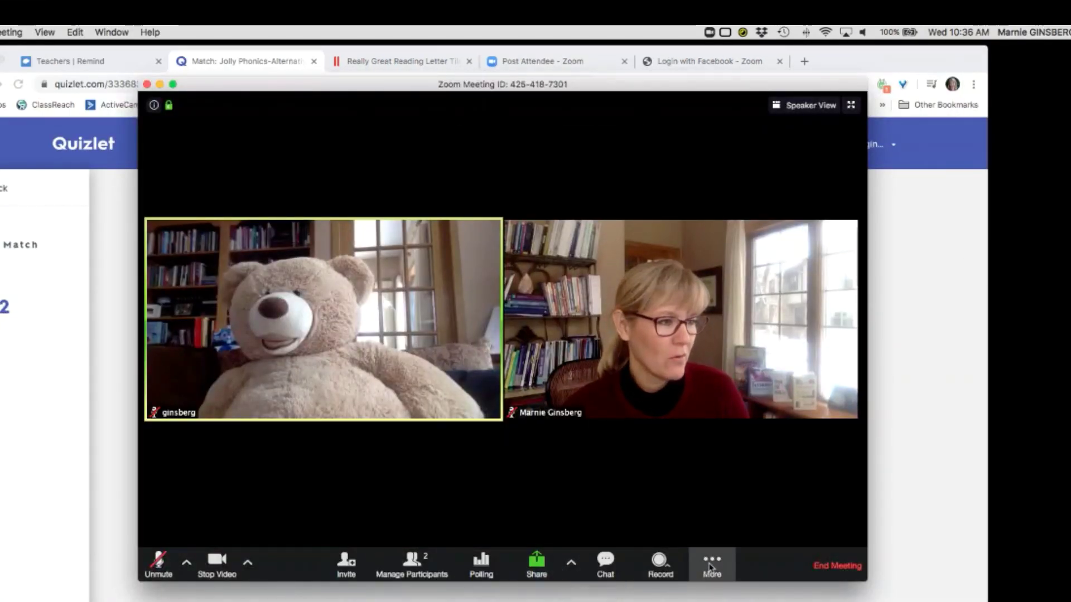
{"action": "left_click", "coordinate": [570, 563]}
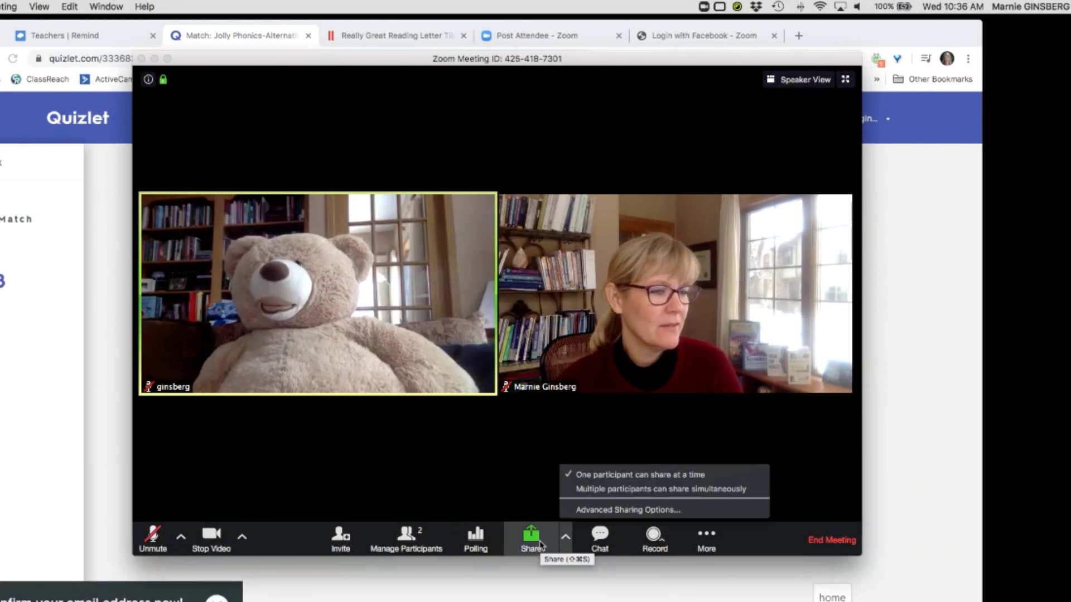
{"action": "left_click", "coordinate": [531, 536]}
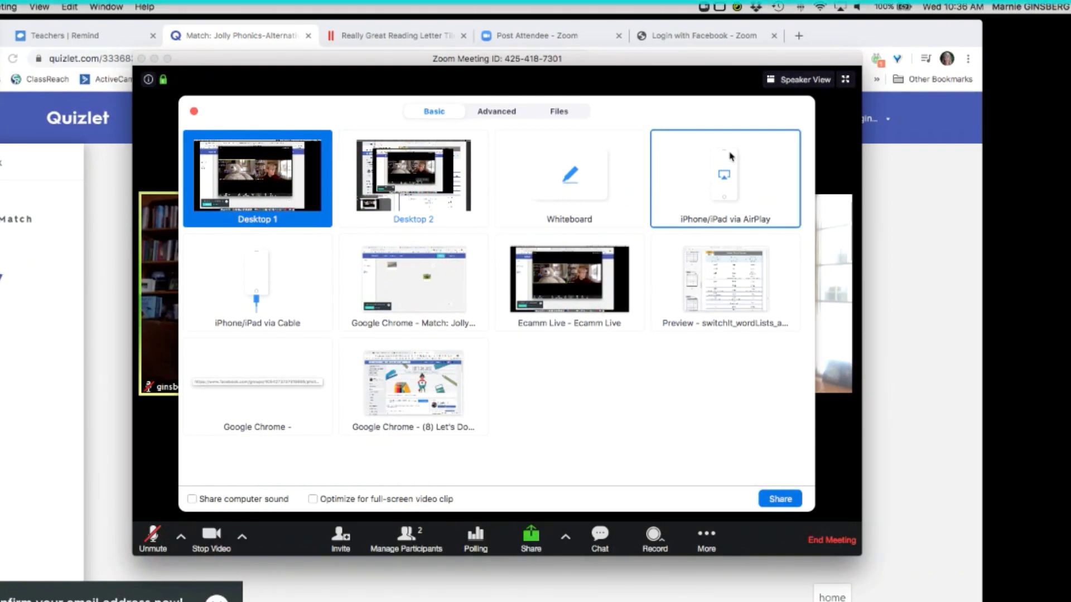
{"action": "left_click", "coordinate": [547, 193]}
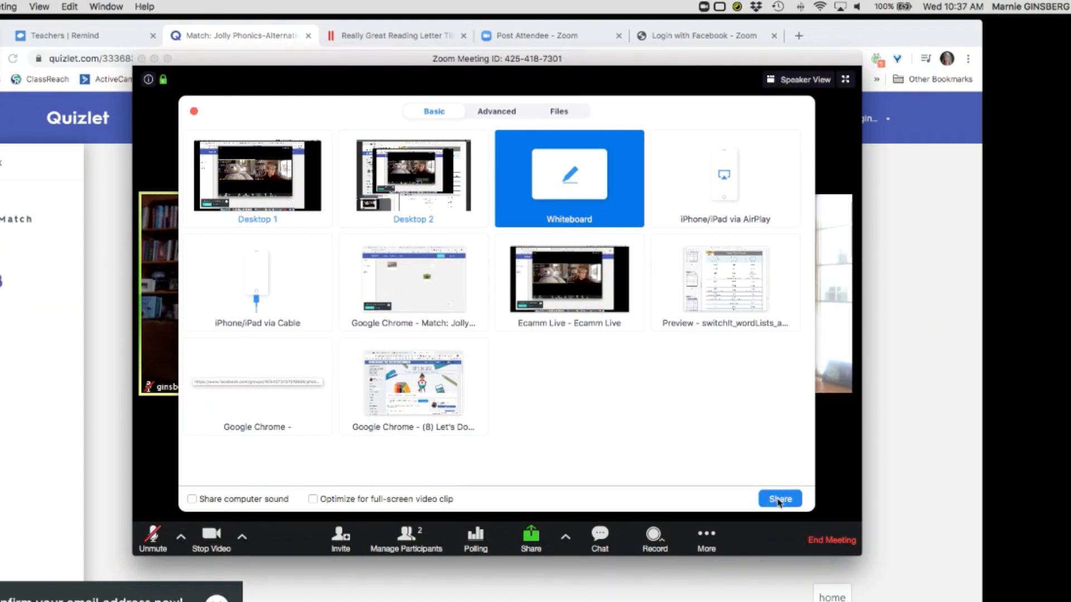
{"action": "left_click", "coordinate": [779, 499]}
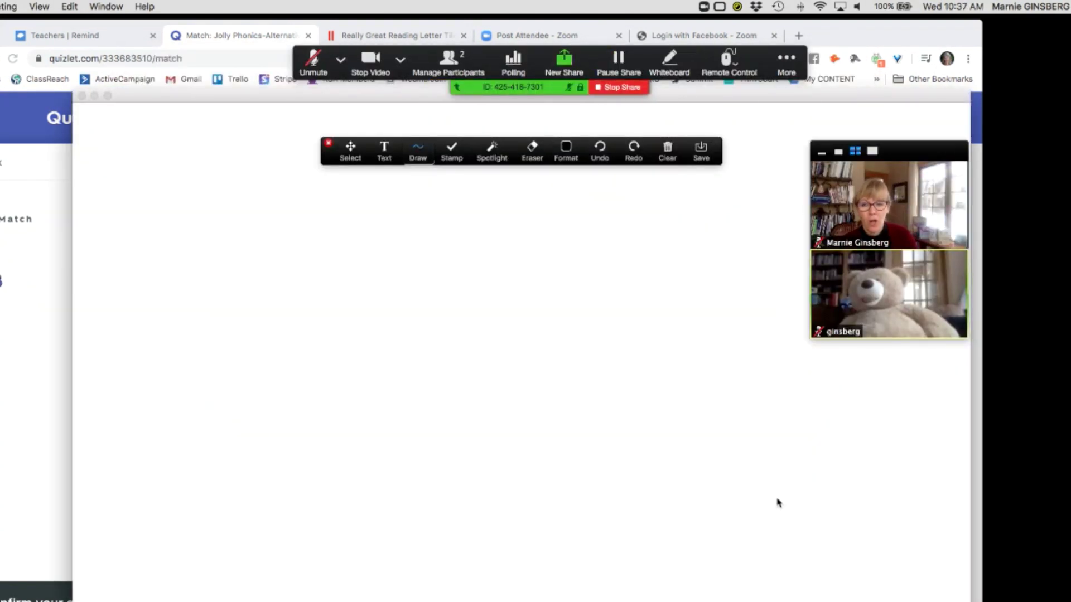
Add the word boat as a text annotation on the whiteboard.
{"action": "left_click", "coordinate": [383, 158]}
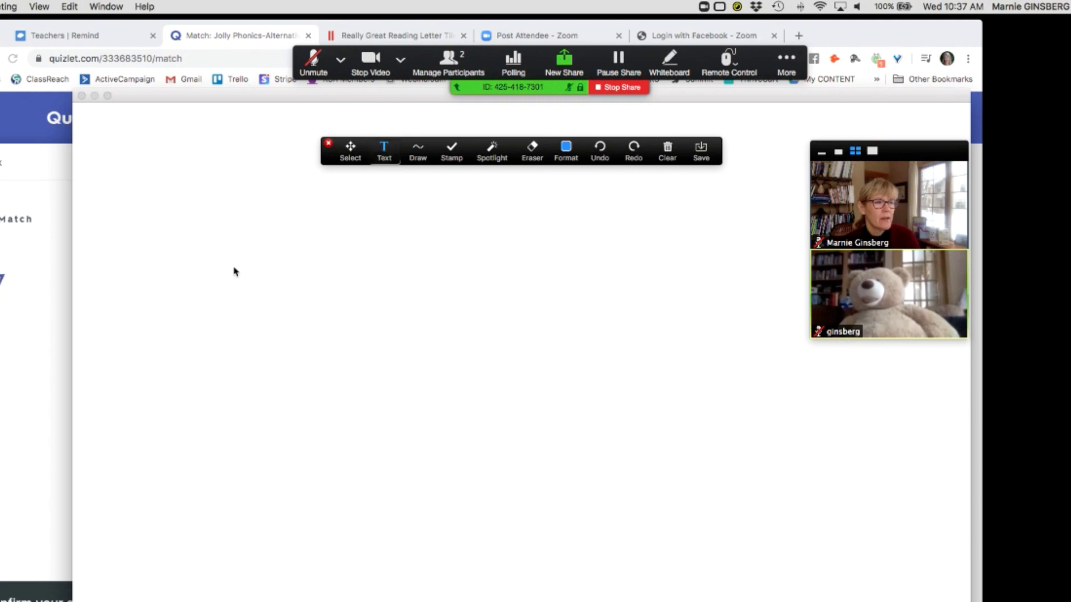
{"action": "left_click", "coordinate": [196, 241]}
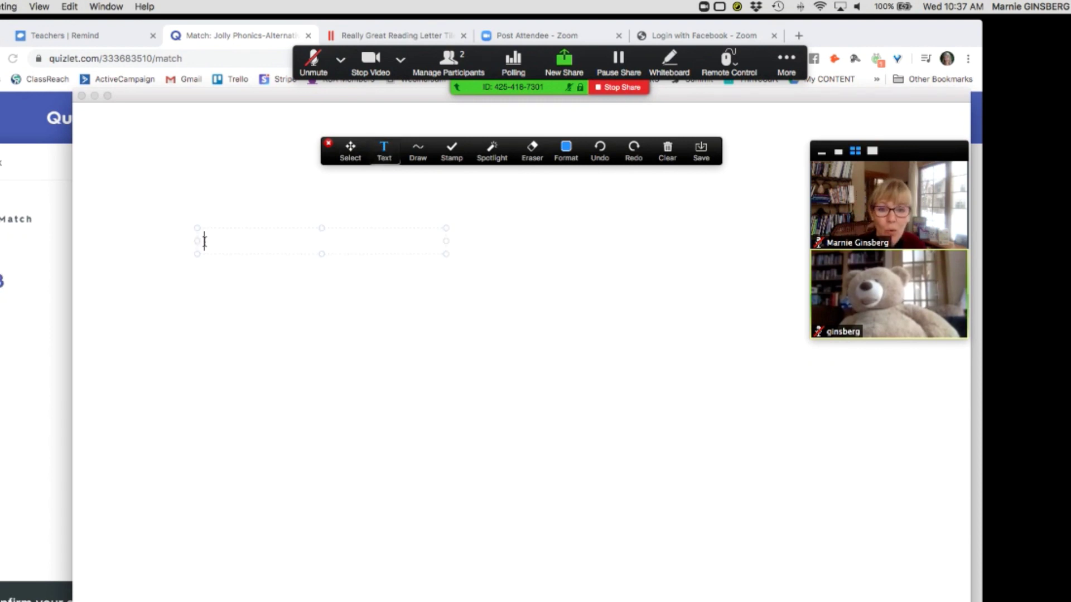
{"action": "type", "text": "boat"}
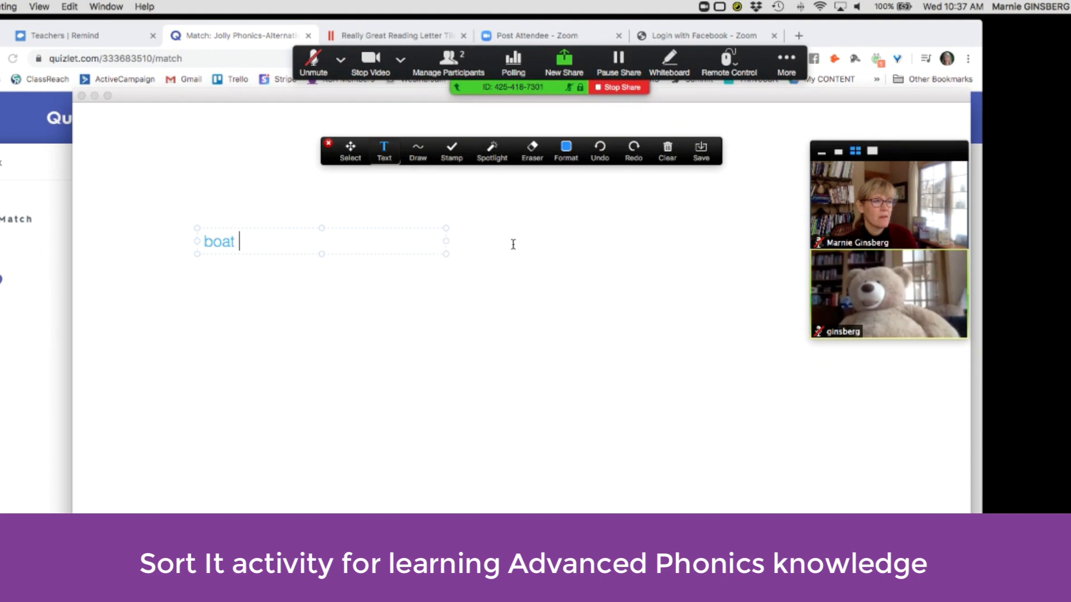
{"action": "key", "text": "Return"}
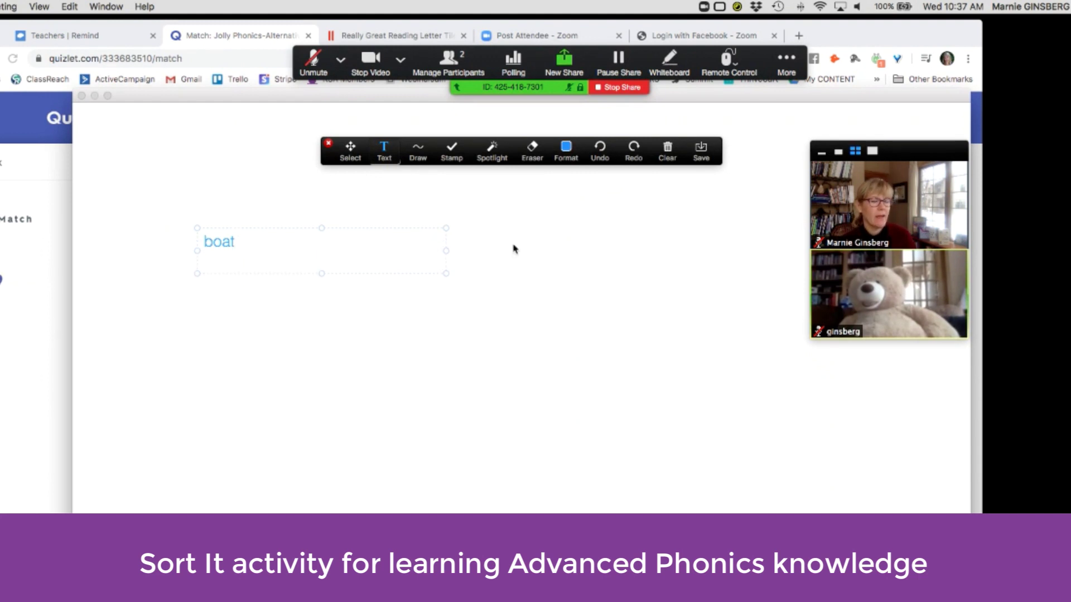
{"action": "key", "text": "BackSpace"}
{"action": "left_click", "coordinate": [306, 318]}
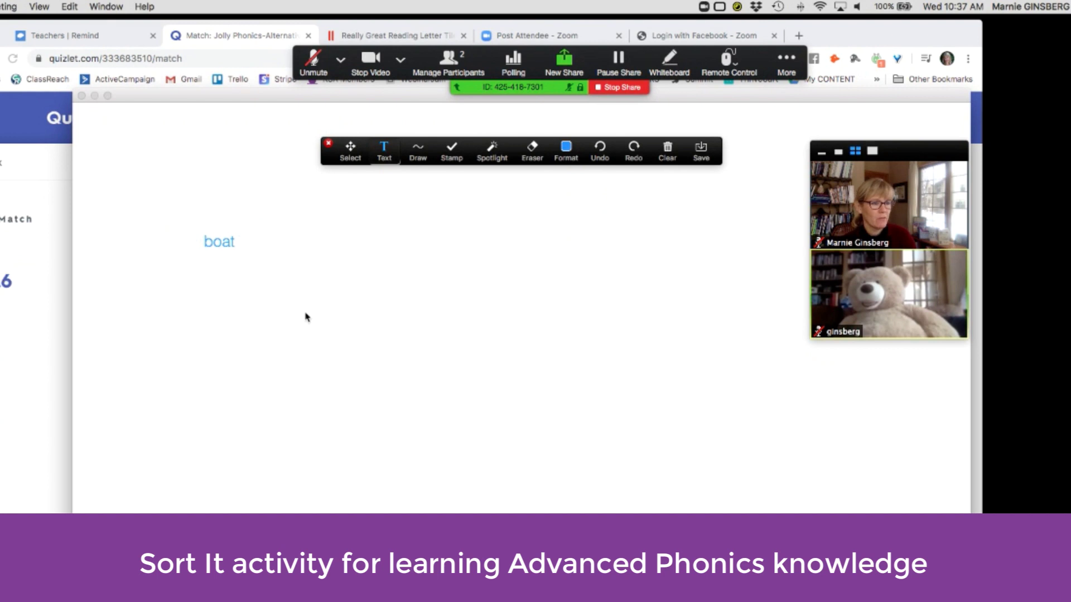
Type slow, most and note in a column below boat.
{"action": "left_click", "coordinate": [202, 276]}
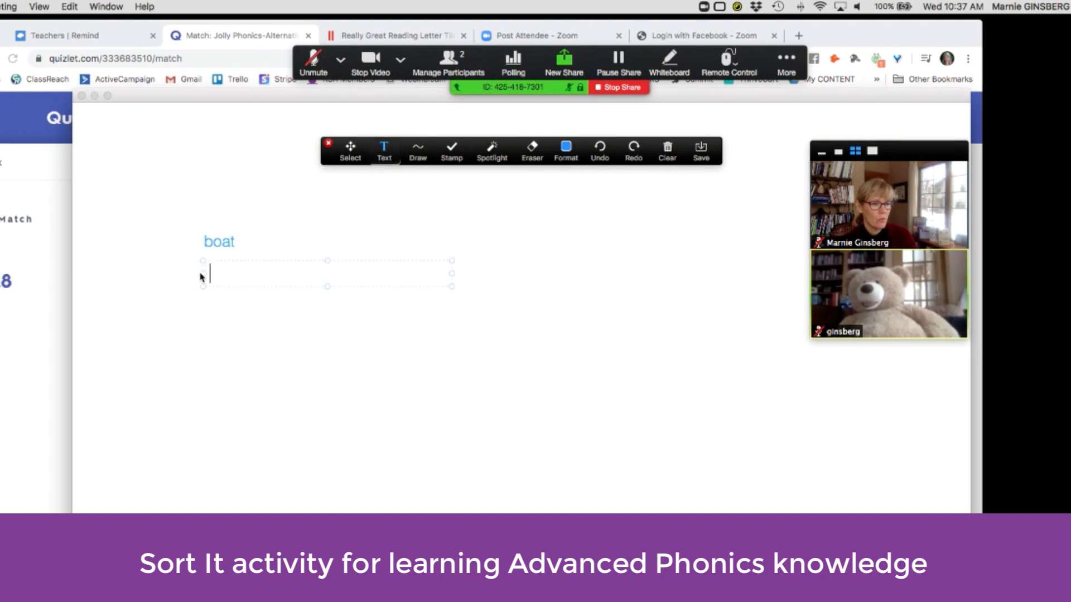
{"action": "type", "text": "slow"}
{"action": "left_click", "coordinate": [239, 327]}
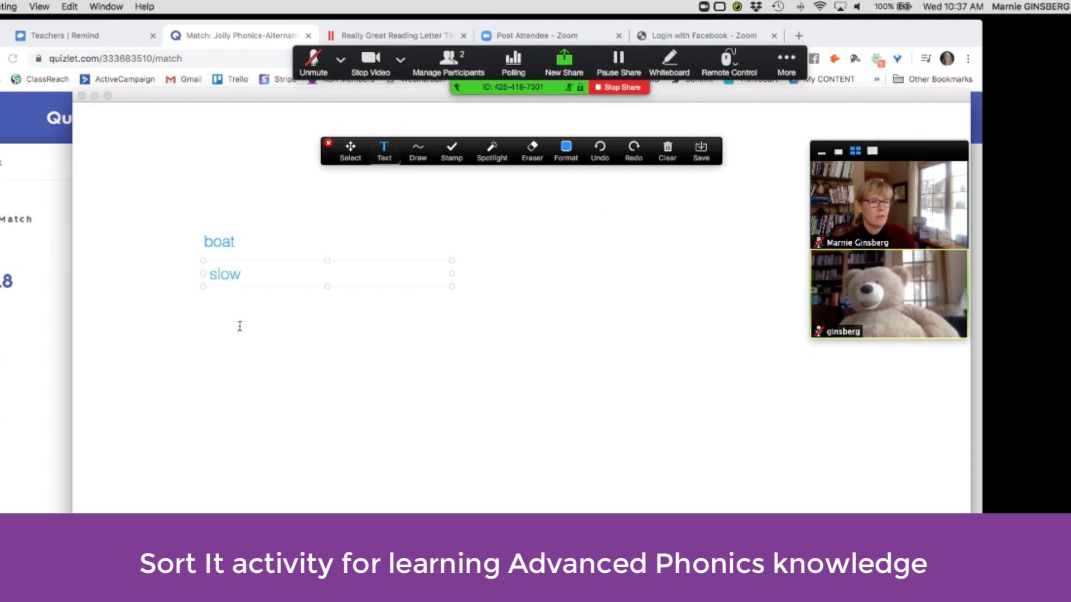
{"action": "left_click", "coordinate": [216, 300]}
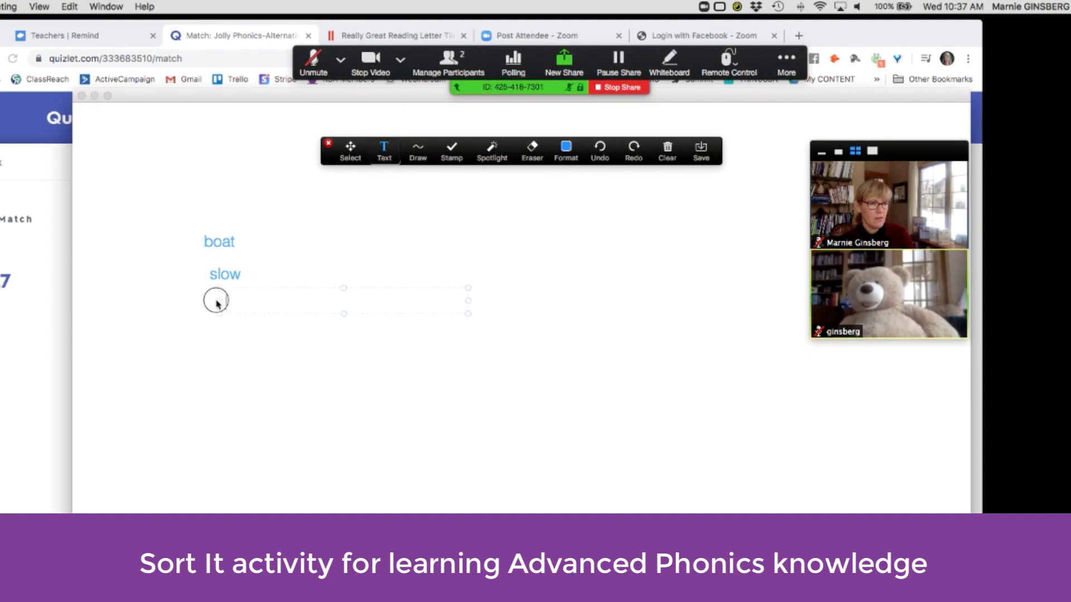
{"action": "type", "text": "most"}
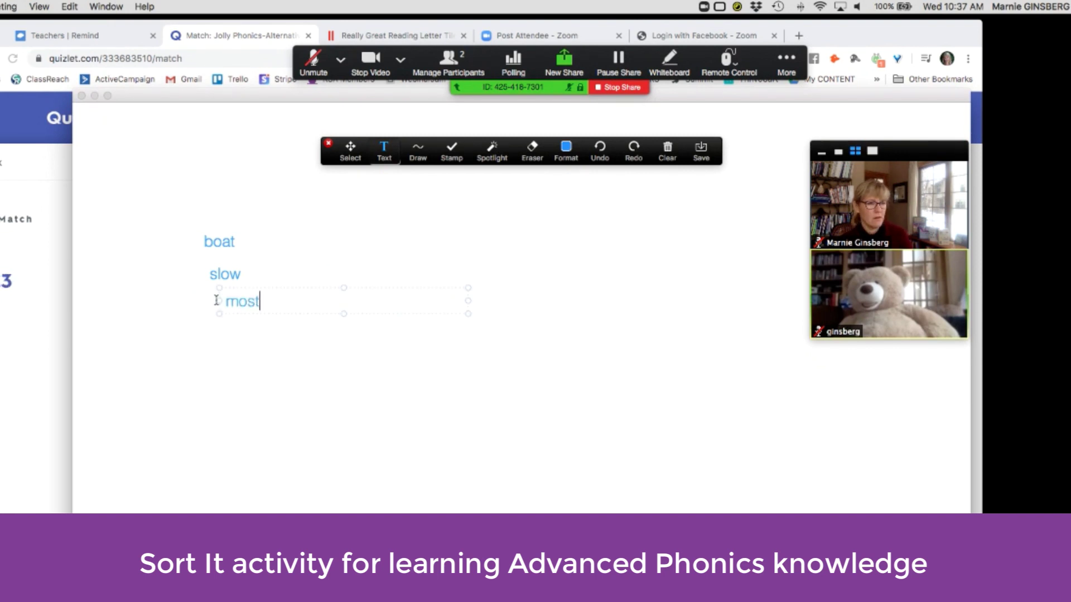
{"action": "left_click", "coordinate": [211, 356]}
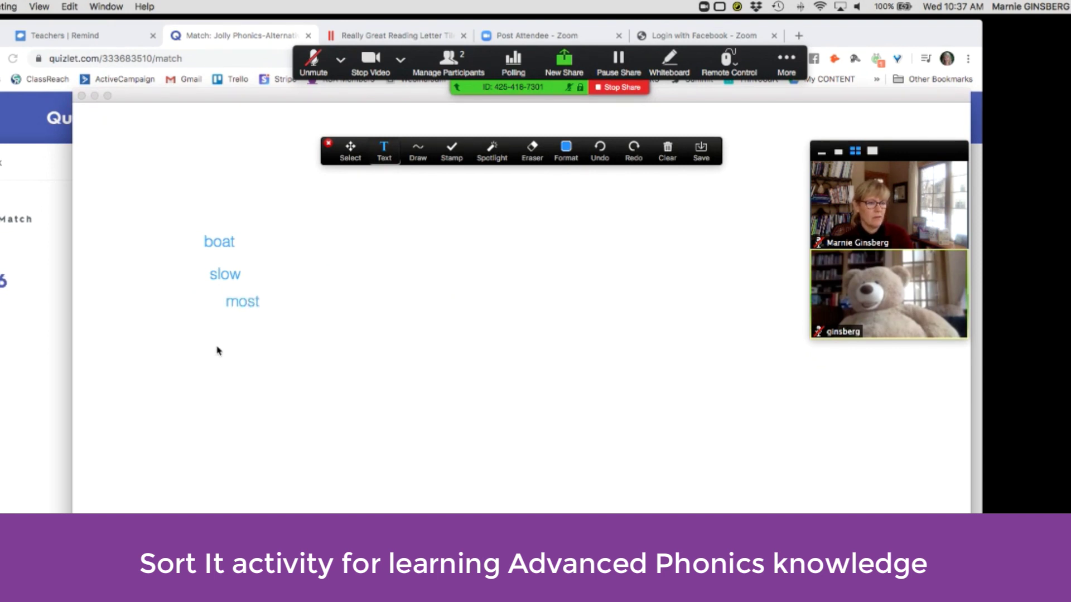
{"action": "left_click", "coordinate": [222, 338]}
{"action": "type", "text": "note"}
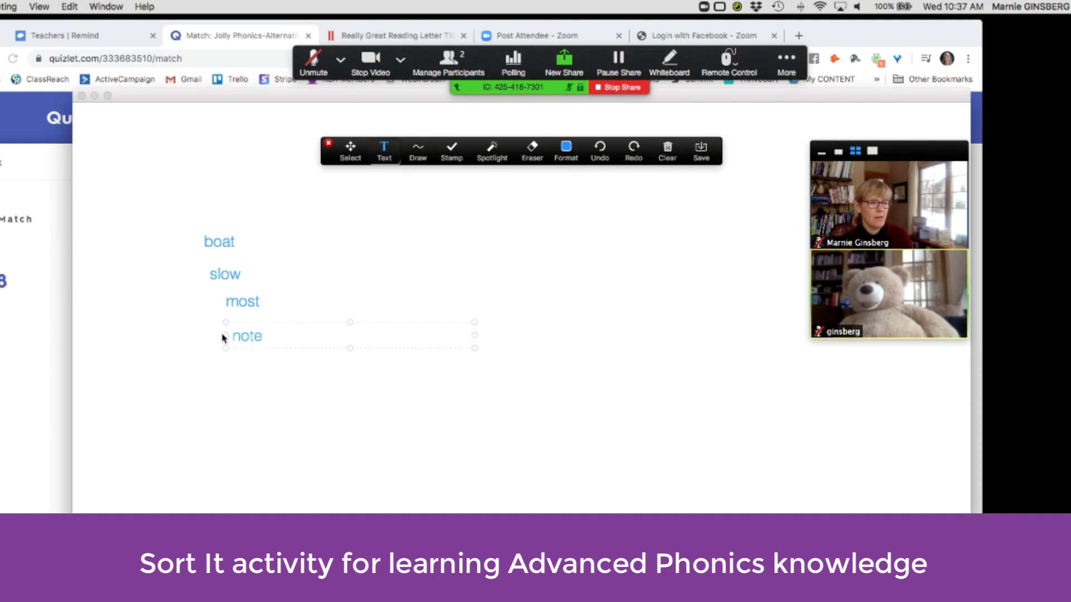
{"action": "key", "text": "Return"}
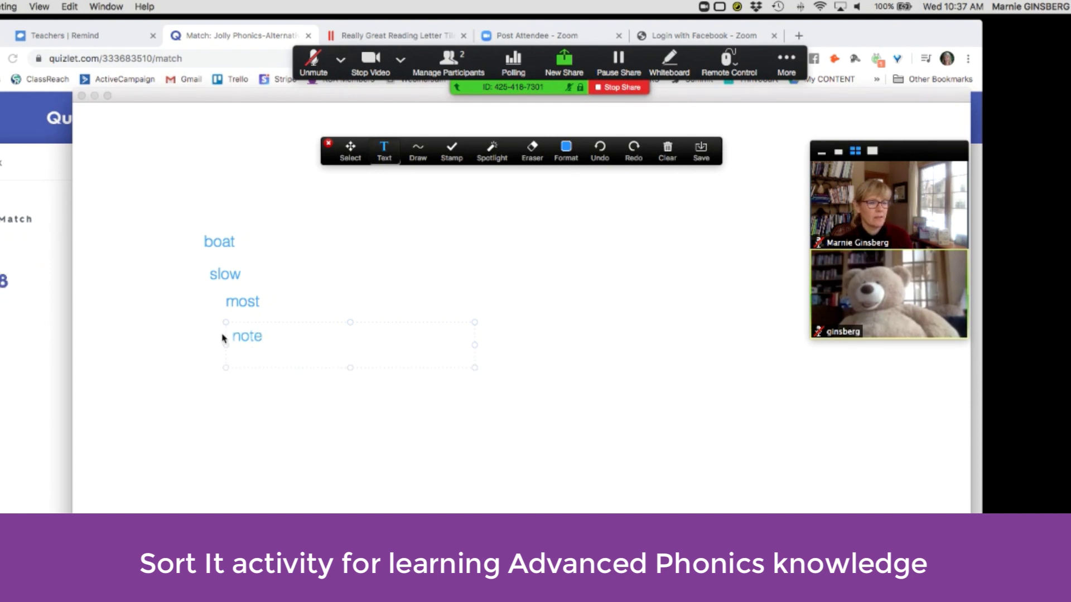
{"action": "key", "text": "BackSpace"}
{"action": "left_click", "coordinate": [224, 384]}
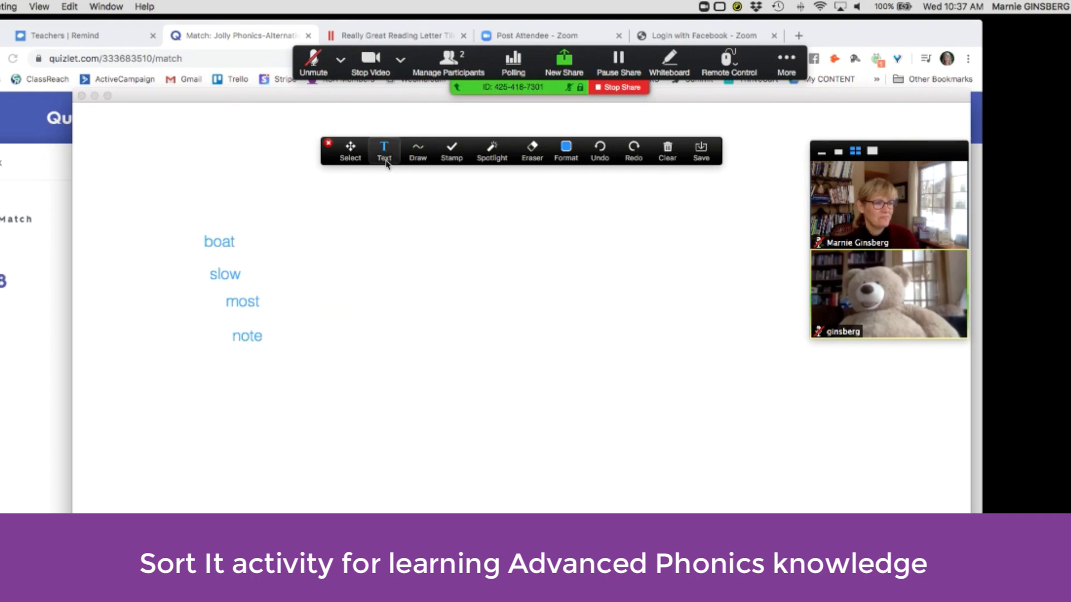
Type headings o, ow, oa and o_e across the top, moving the video thumbnails aside.
{"action": "left_click", "coordinate": [411, 235]}
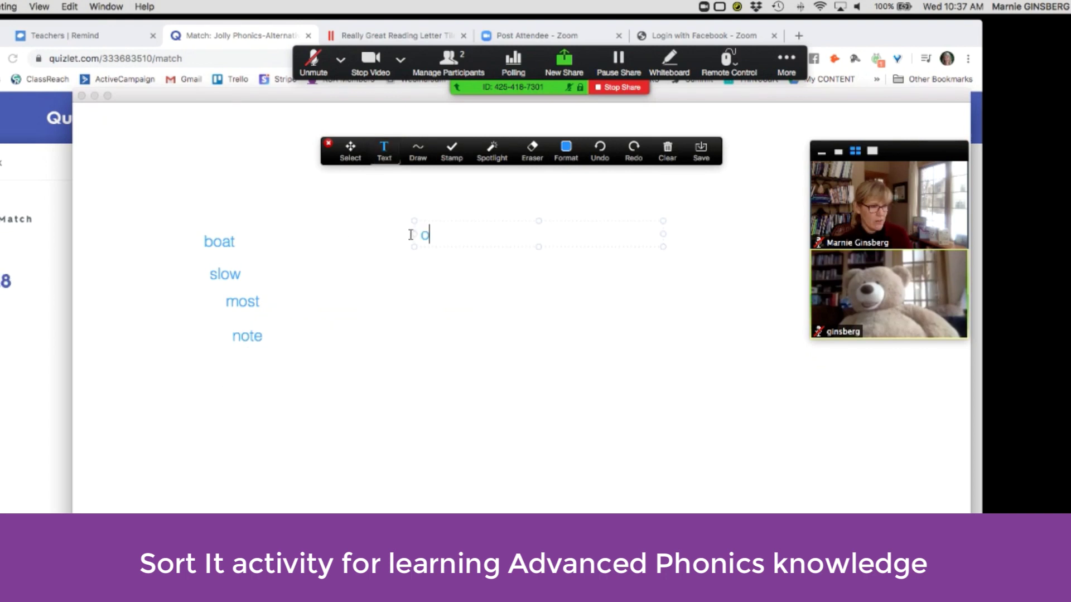
{"action": "left_click", "coordinate": [545, 239]}
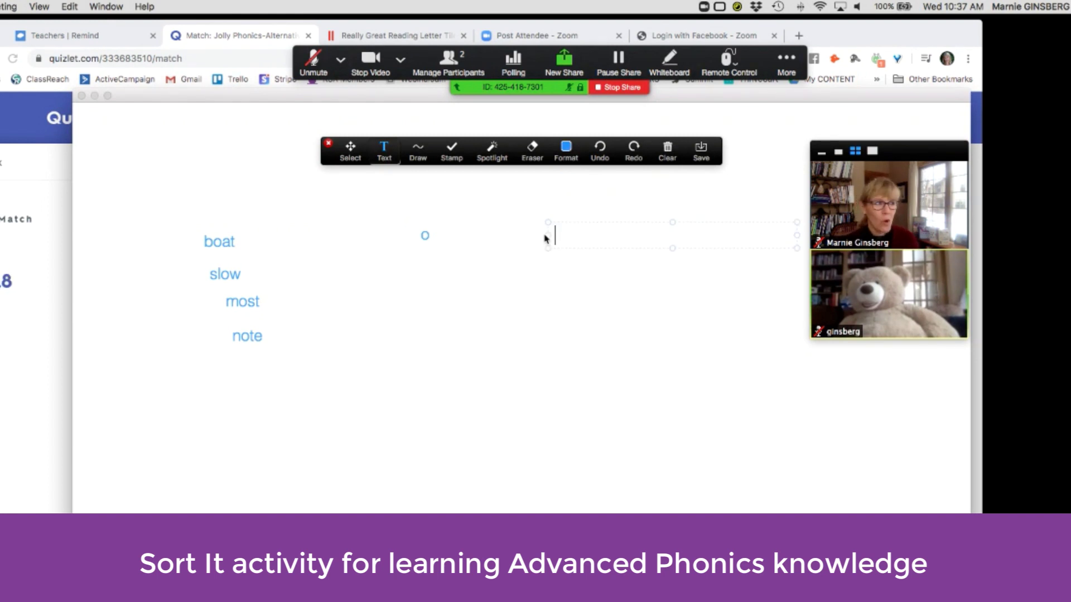
{"action": "type", "text": "ow"}
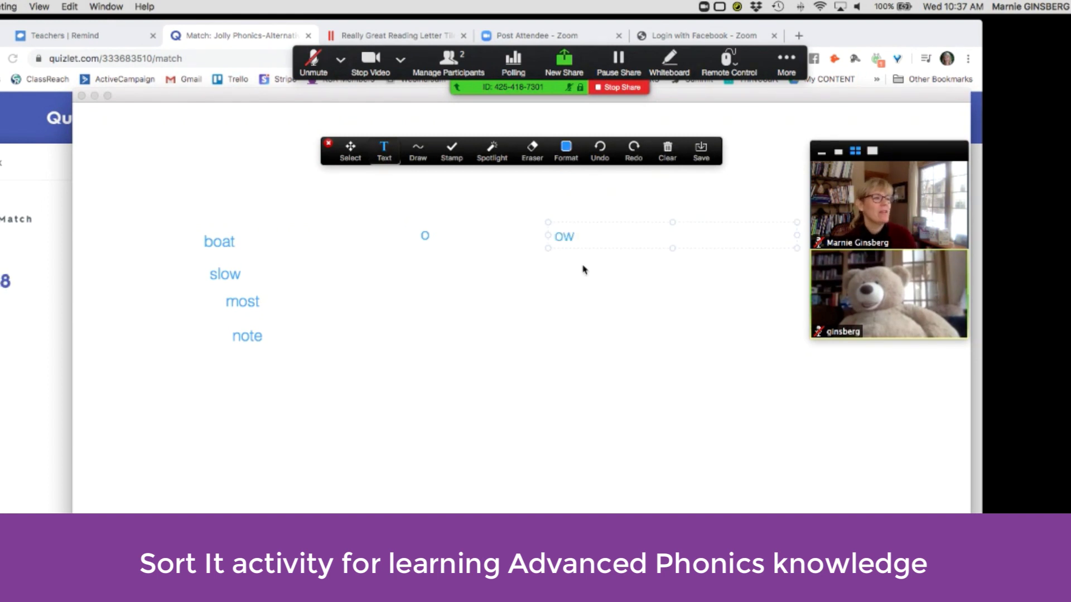
{"action": "left_click", "coordinate": [690, 240]}
{"action": "type", "text": "oa"}
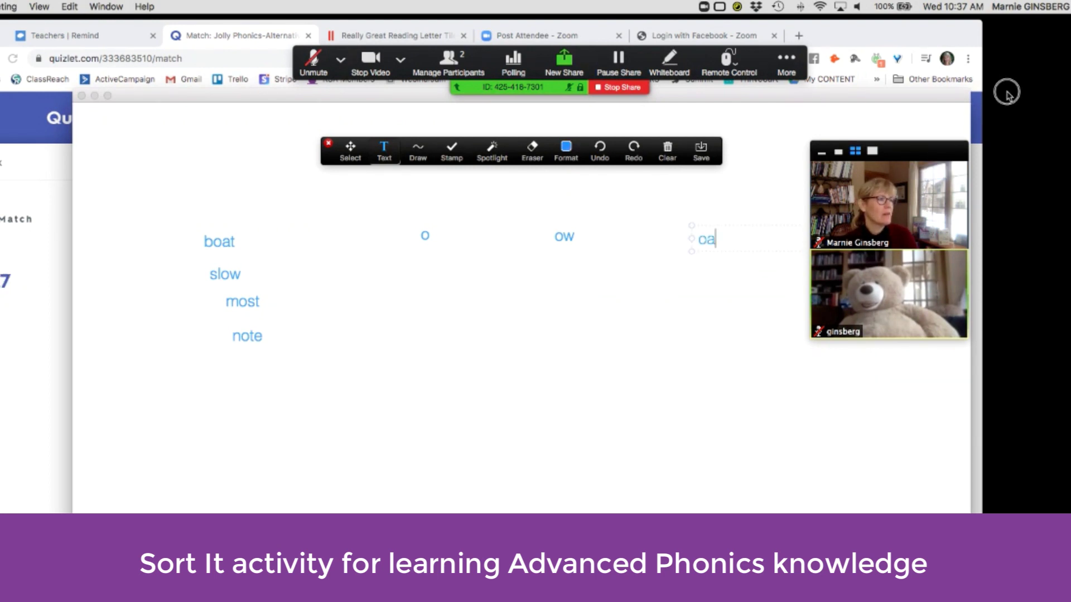
{"action": "left_click_drag", "start_coordinate": [912, 157], "coordinate": [966, 134]}
{"action": "left_click", "coordinate": [793, 240]}
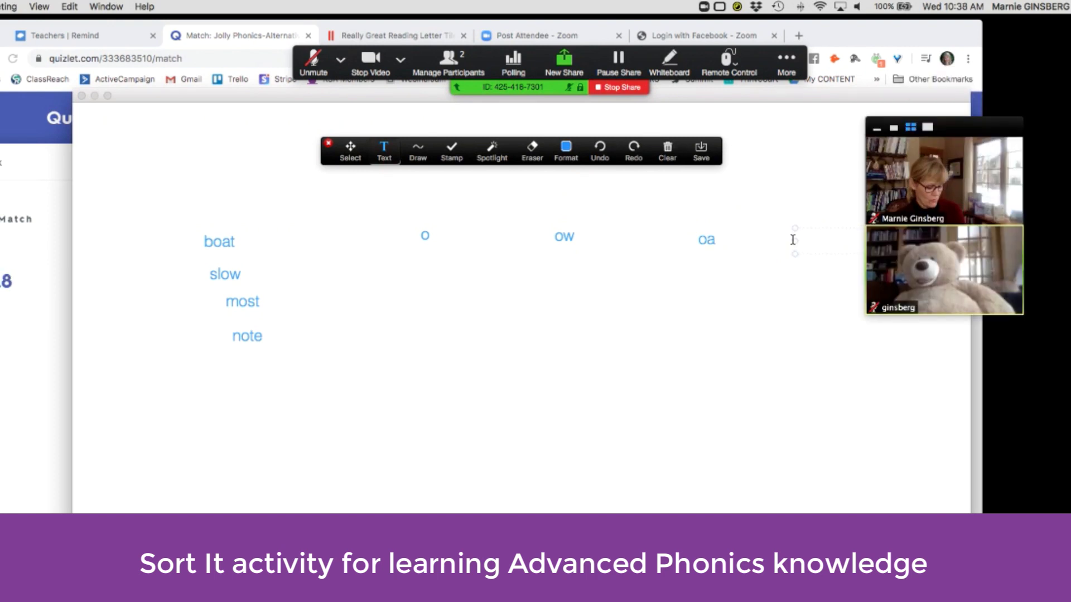
{"action": "type", "text": "o"}
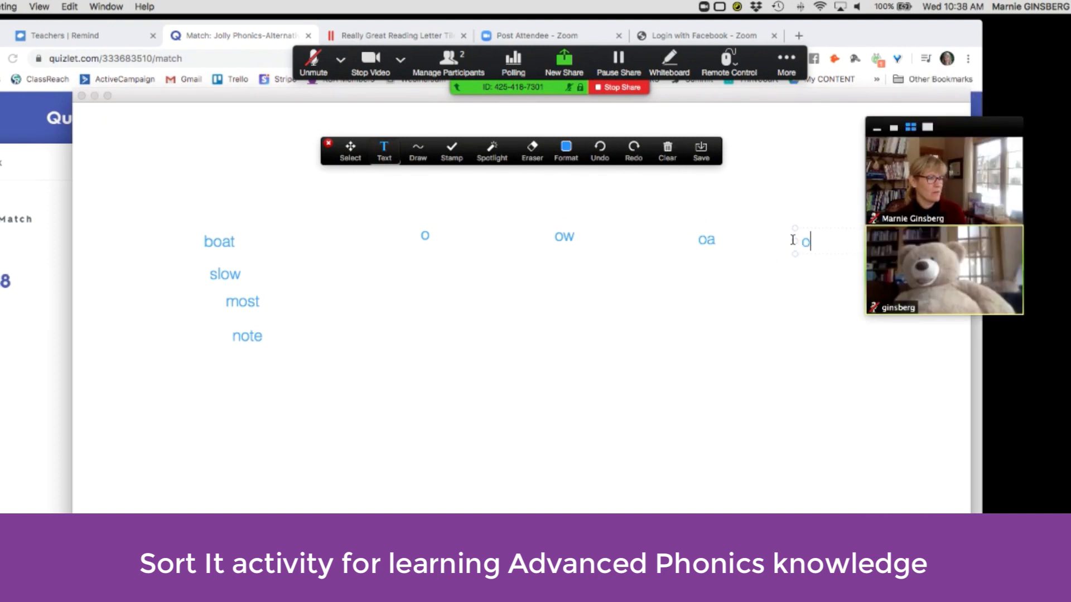
{"action": "type", "text": "_e"}
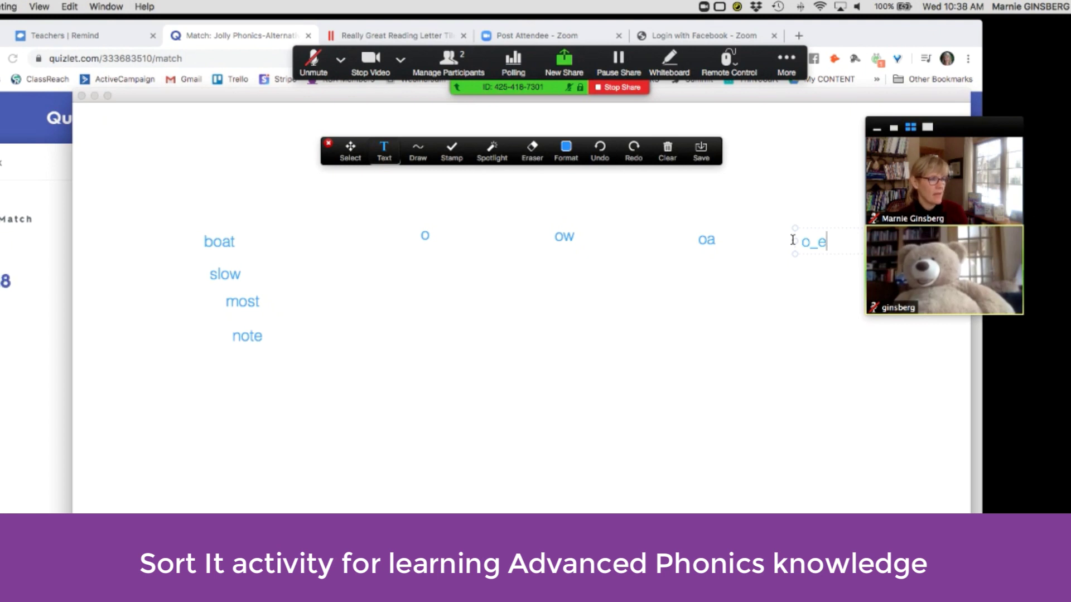
{"action": "left_click", "coordinate": [748, 366]}
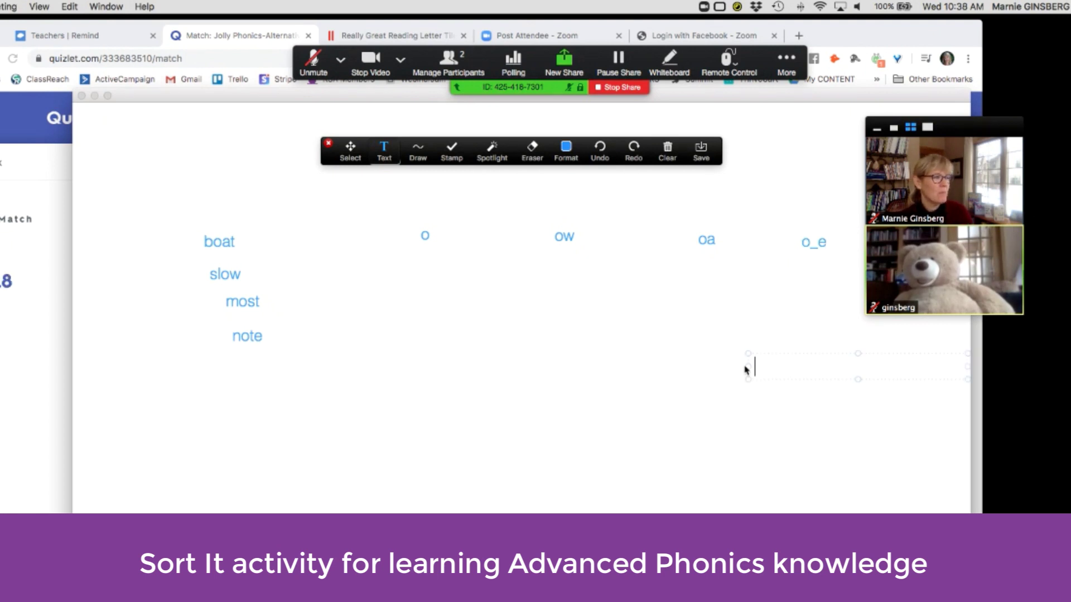
{"action": "left_click_drag", "start_coordinate": [910, 119], "coordinate": [977, 83]}
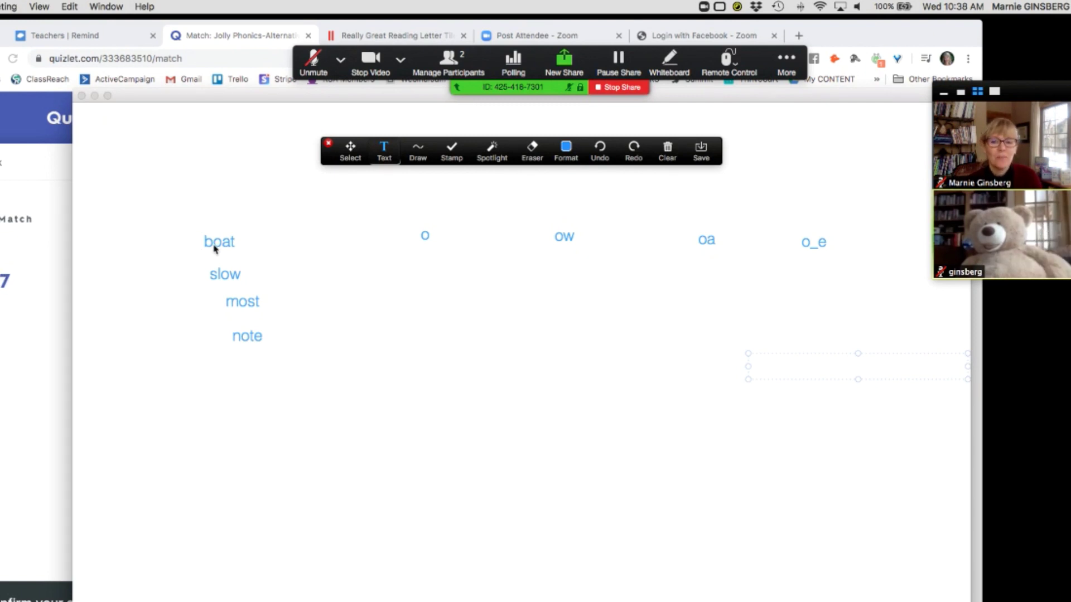
With the Select tool, drag boat under the oa heading and slow under ow.
{"action": "left_click", "coordinate": [215, 243]}
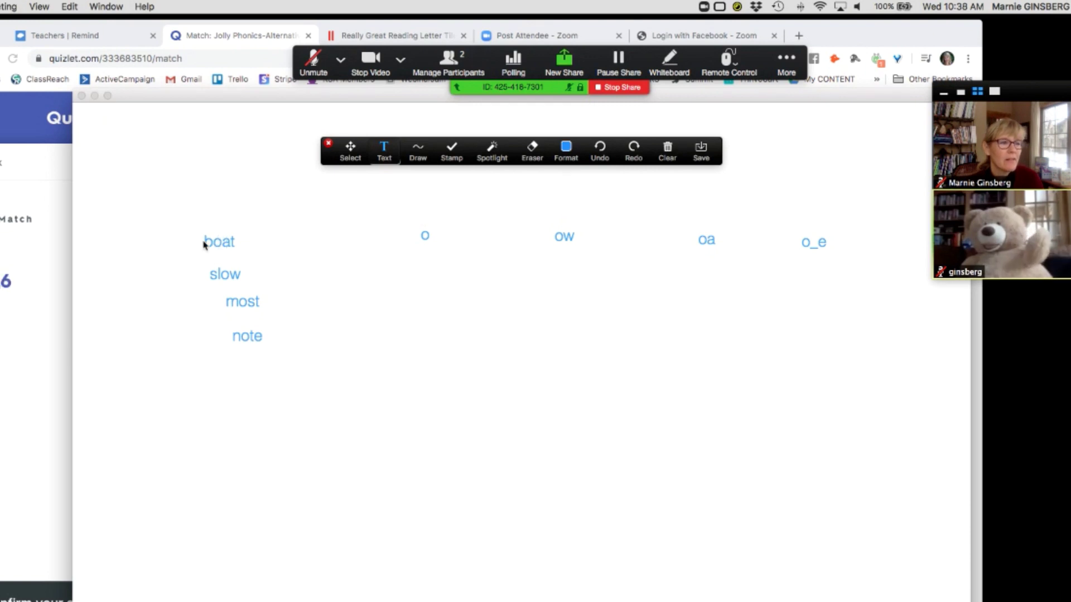
{"action": "left_click", "coordinate": [223, 242]}
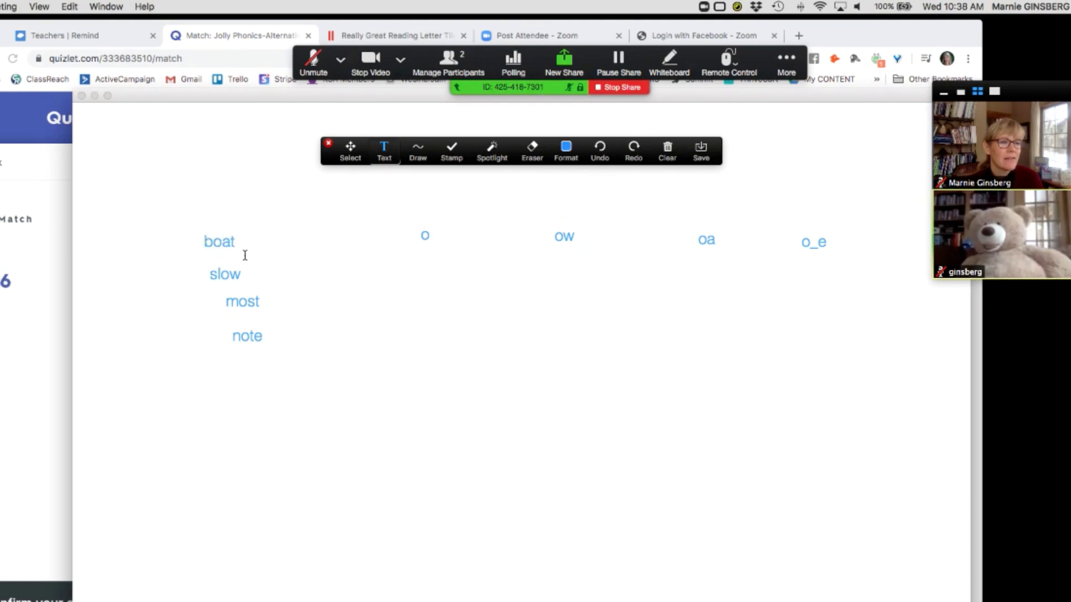
{"action": "left_click", "coordinate": [349, 148]}
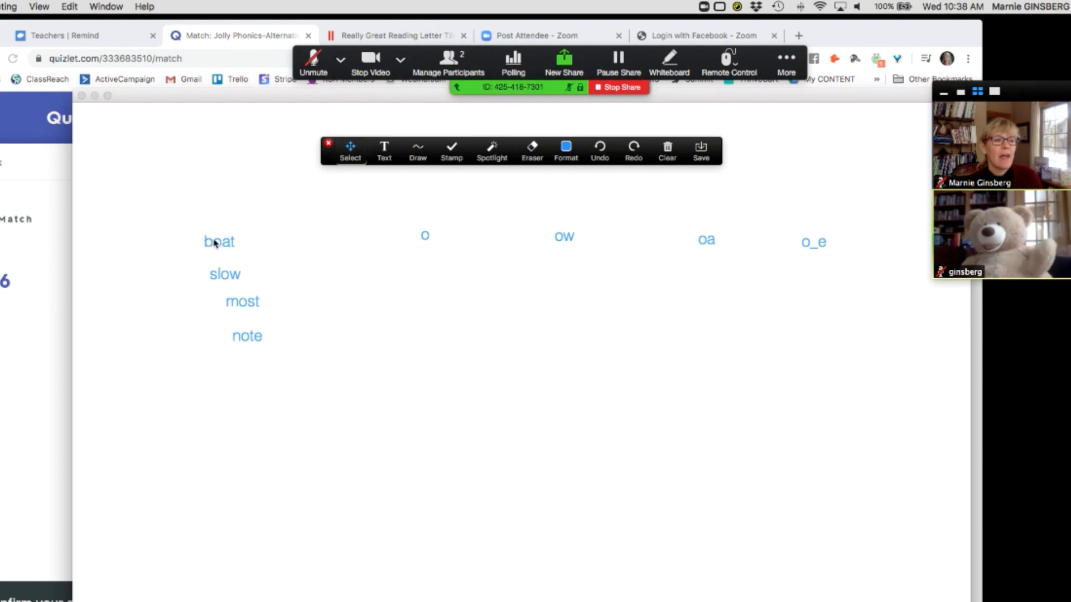
{"action": "left_click_drag", "start_coordinate": [202, 242], "coordinate": [707, 266]}
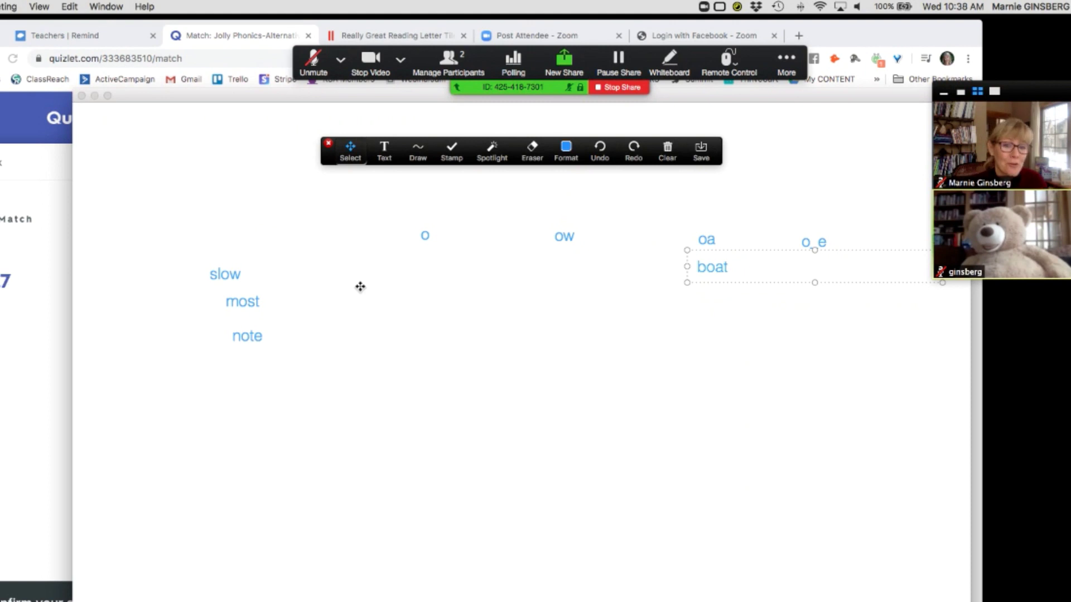
{"action": "left_click", "coordinate": [350, 148]}
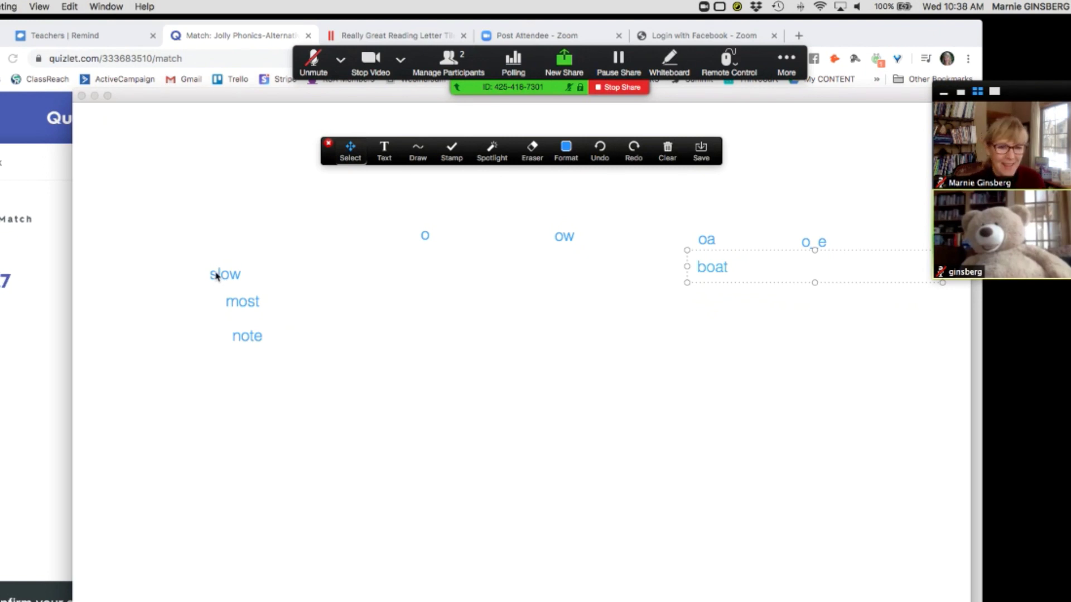
{"action": "mouse_move", "coordinate": [217, 274]}
{"action": "left_mouse_down"}
{"action": "mouse_move", "coordinate": [575, 260]}
{"action": "mouse_move", "coordinate": [562, 261]}
{"action": "left_mouse_up"}
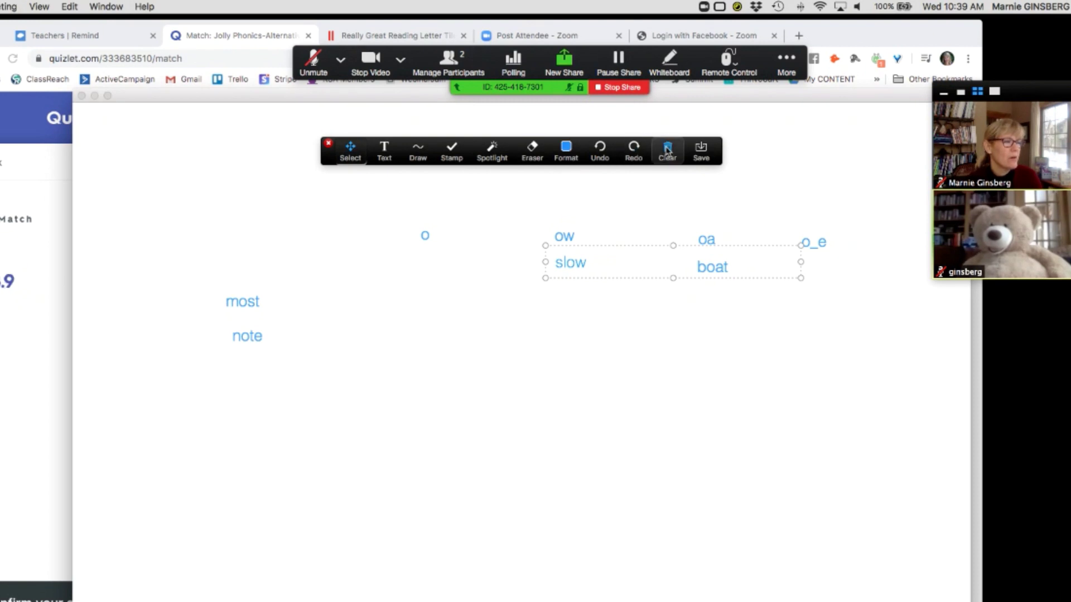
Clear all drawings from the whiteboard, then reselect the Text tool.
{"action": "left_click", "coordinate": [667, 148]}
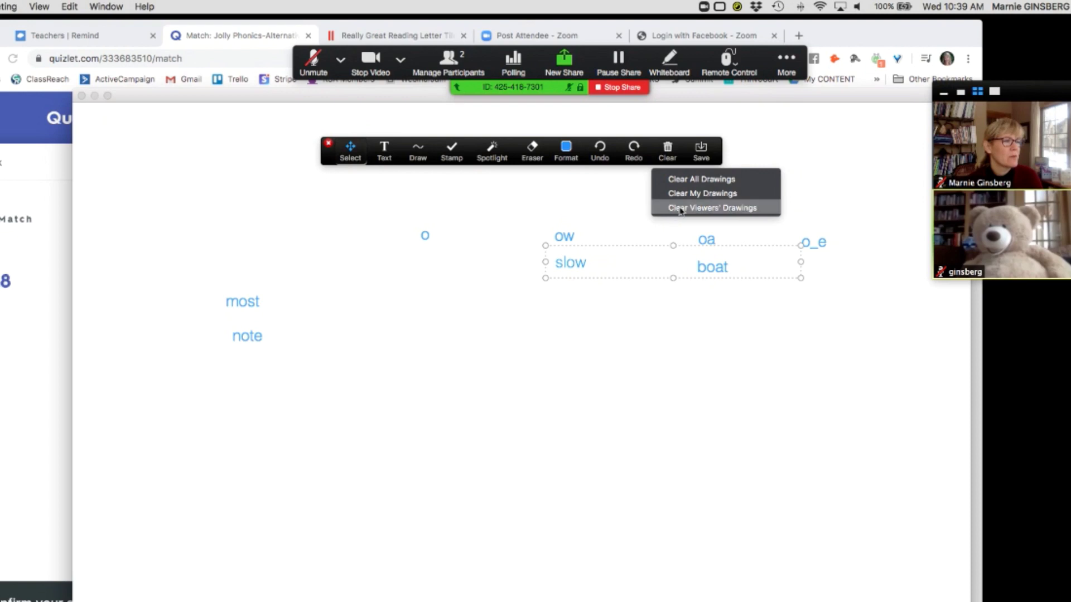
{"action": "left_click", "coordinate": [685, 179]}
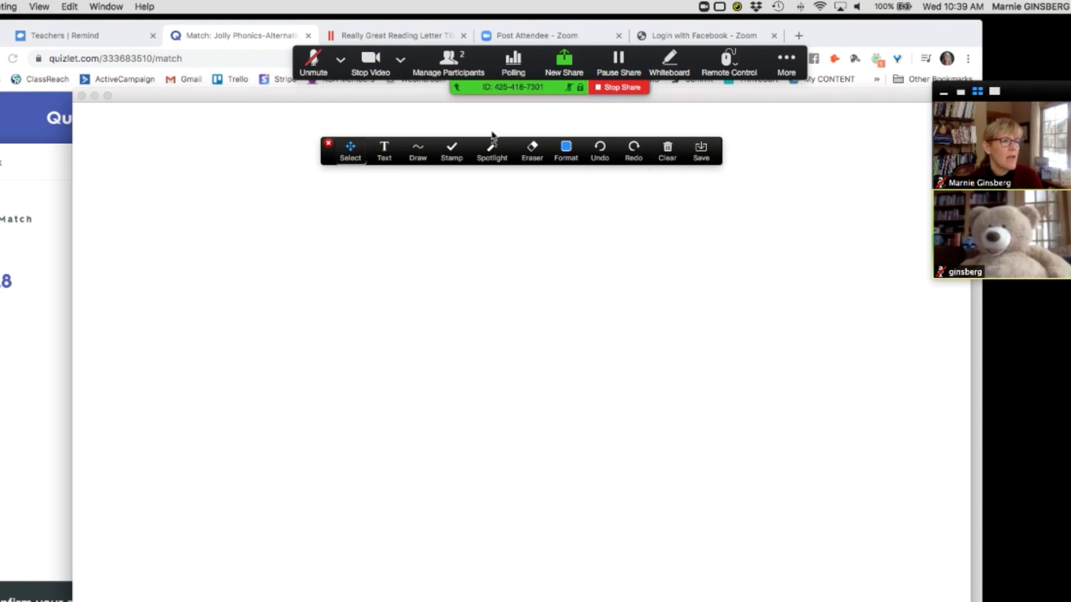
{"action": "left_click", "coordinate": [390, 150]}
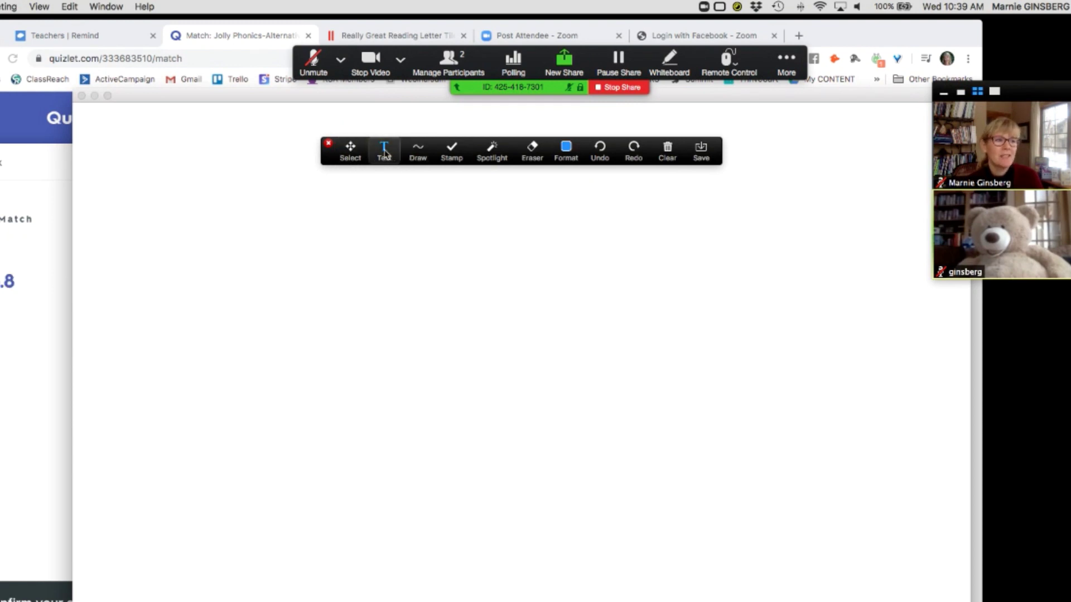
Type 'Go home to shoa the boat to Joe.' on the whiteboard.
{"action": "left_click", "coordinate": [171, 271]}
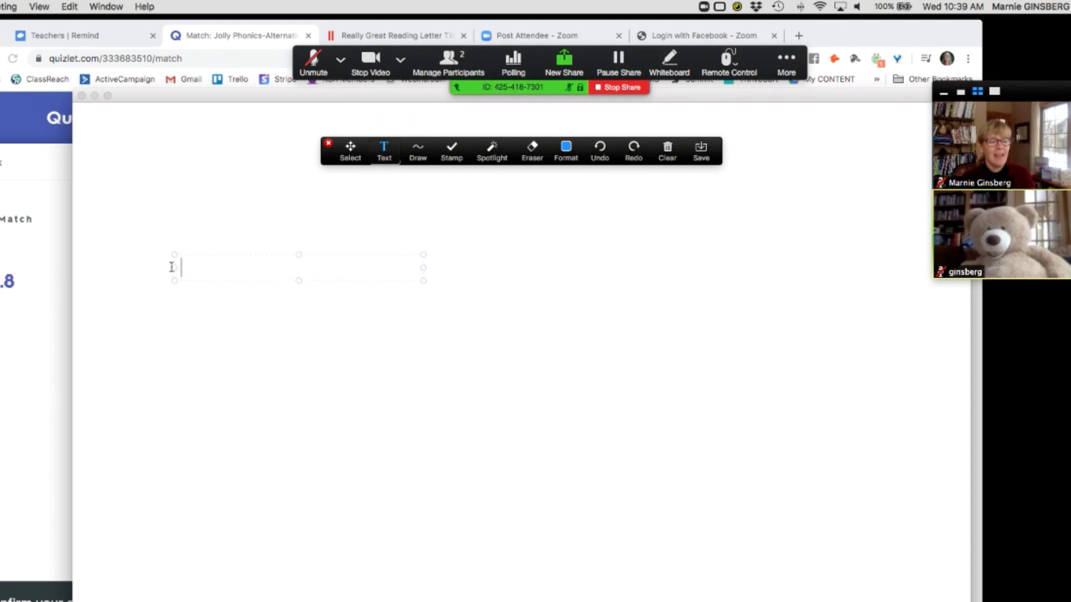
{"action": "type", "text": "Go "}
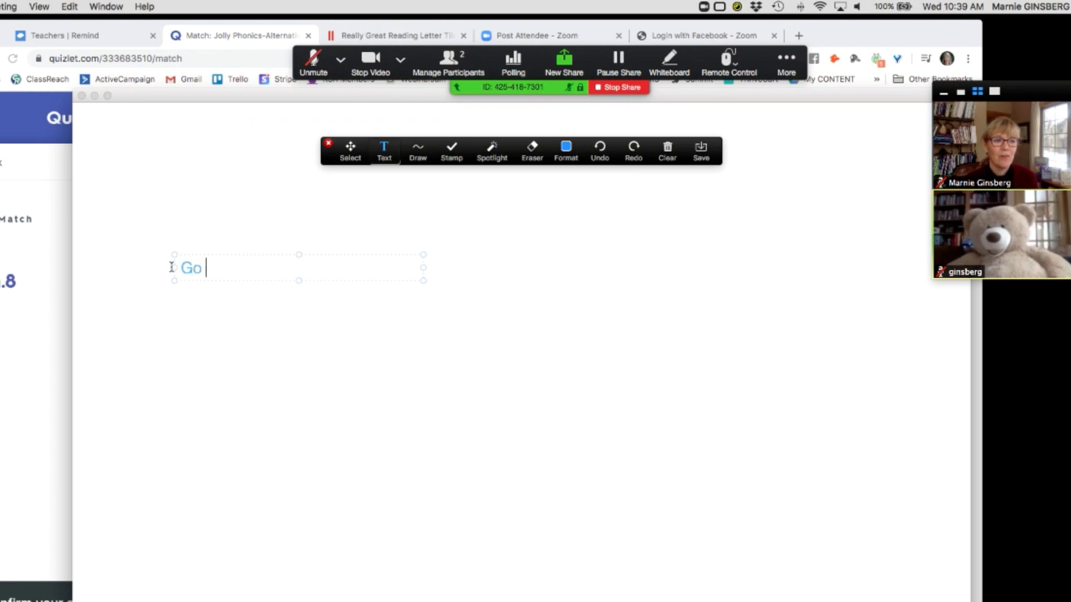
{"action": "type", "text": "home to"}
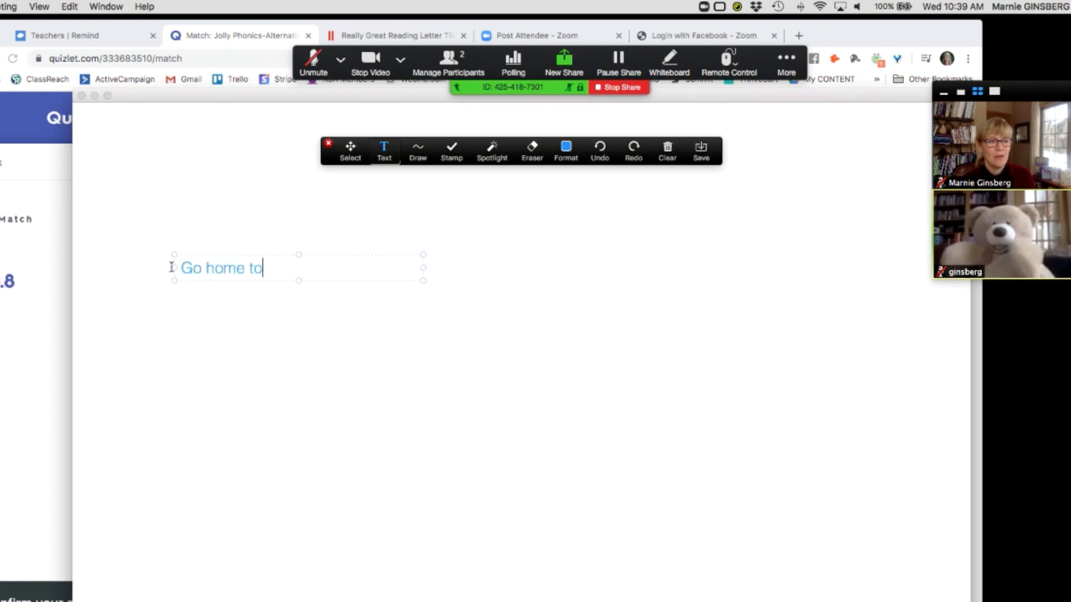
{"action": "type", "text": " shoa the boat"}
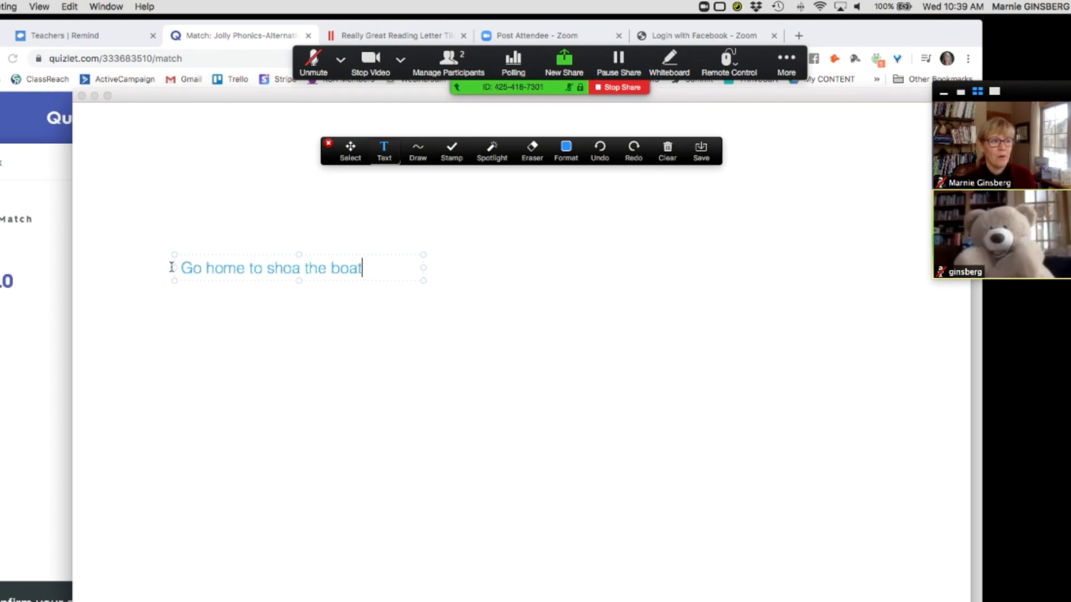
{"action": "type", "text": " to Joe."}
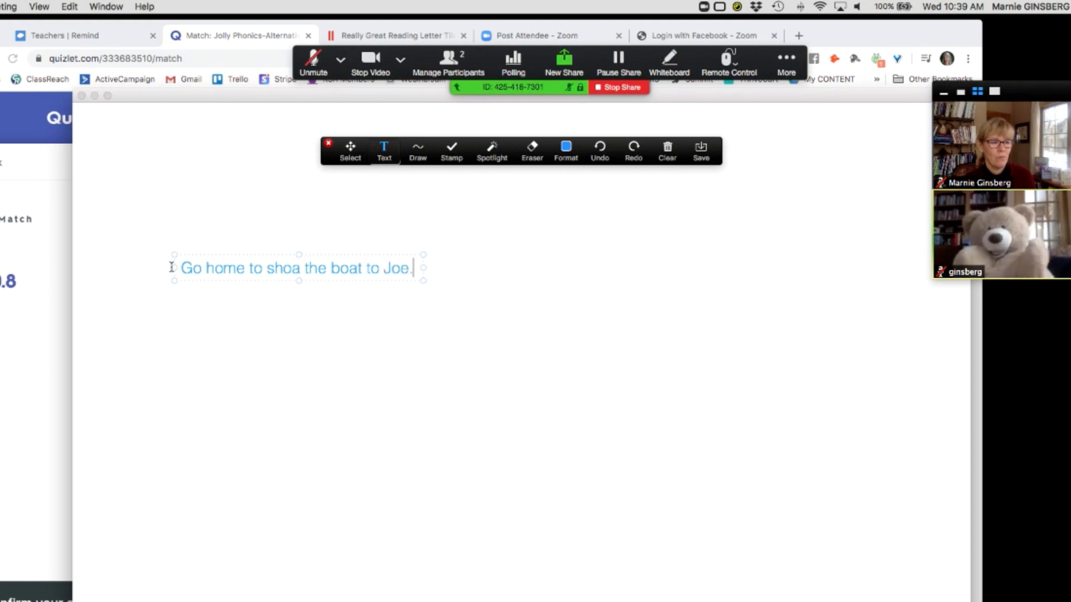
{"action": "left_click", "coordinate": [175, 332]}
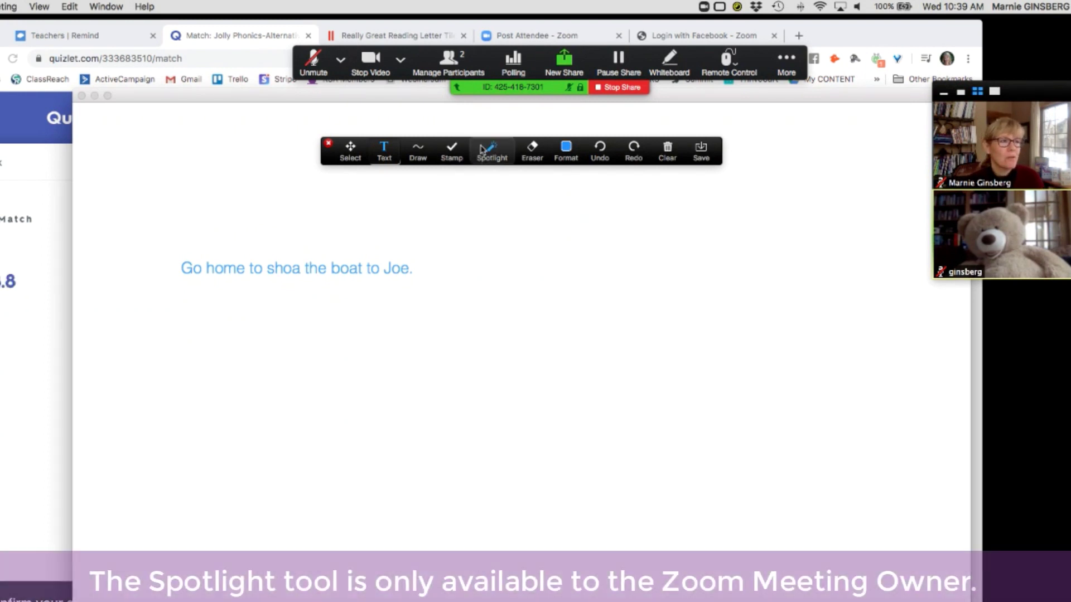
Spotlight the misspelled word 'shoa' in the sentence.
{"action": "left_click", "coordinate": [489, 150]}
{"action": "left_click", "coordinate": [489, 150]}
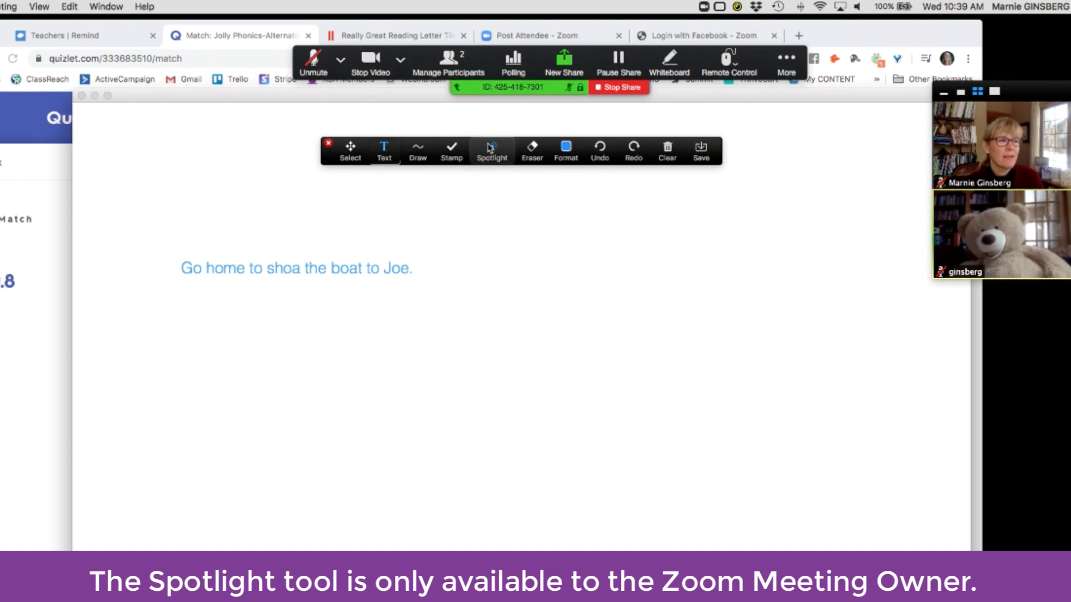
{"action": "left_click", "coordinate": [480, 187]}
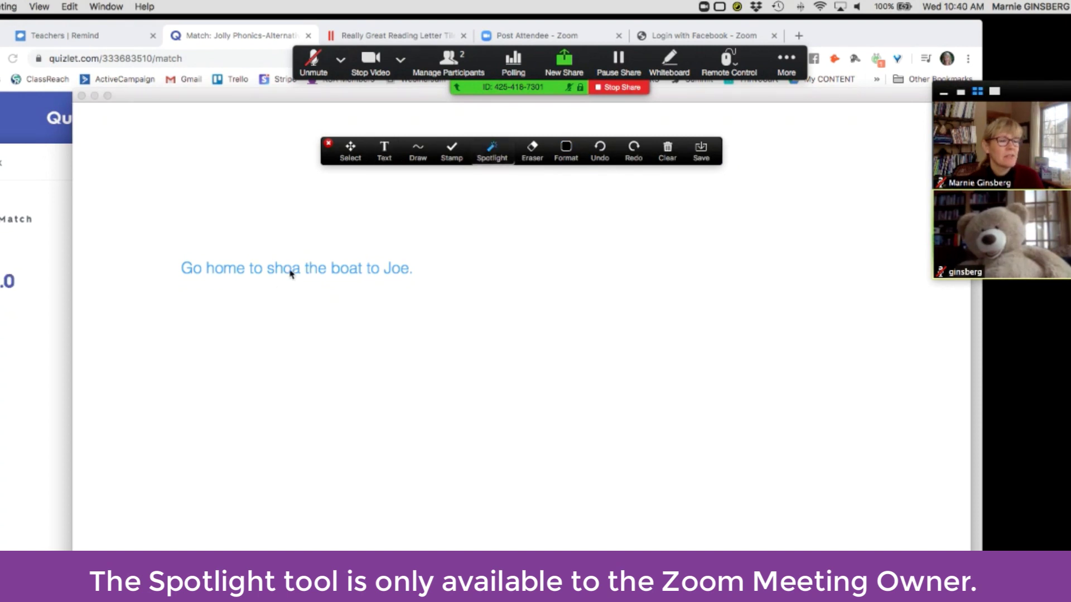
{"action": "left_click_drag", "start_coordinate": [291, 271], "coordinate": [292, 276]}
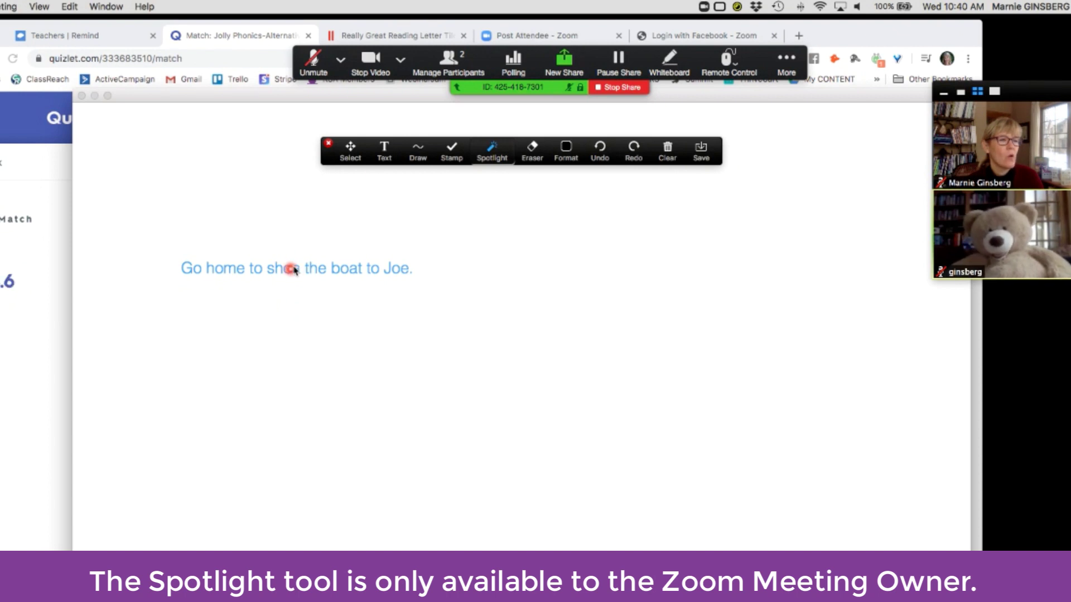
Type 'ow' and drag it over the 'oa' in 'shoa' so it reads 'show'.
{"action": "left_click", "coordinate": [384, 151]}
{"action": "left_click", "coordinate": [353, 211]}
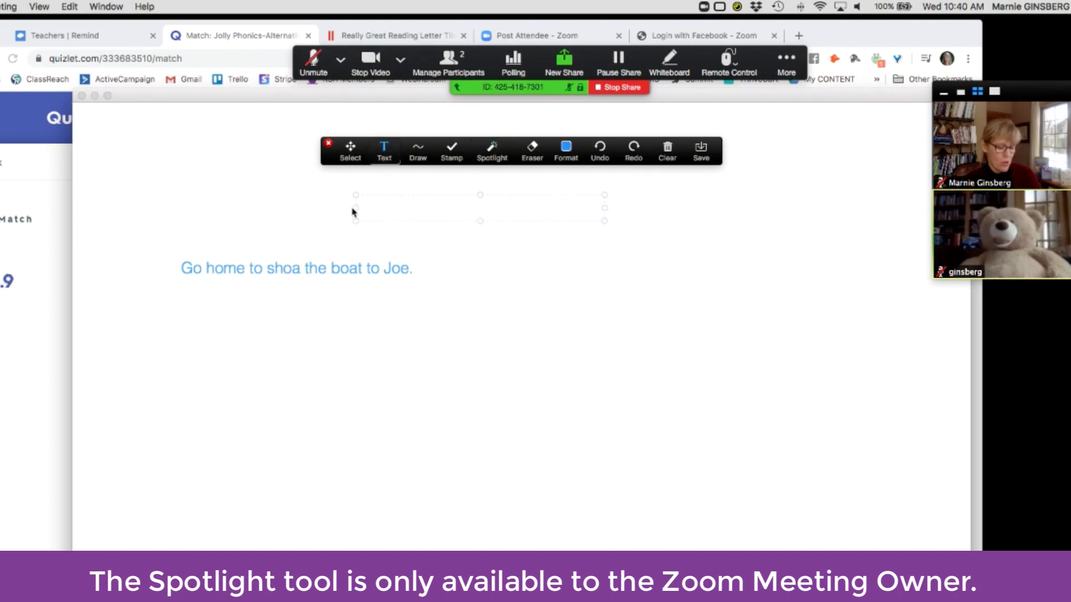
{"action": "type", "text": "ow"}
{"action": "left_click", "coordinate": [386, 246]}
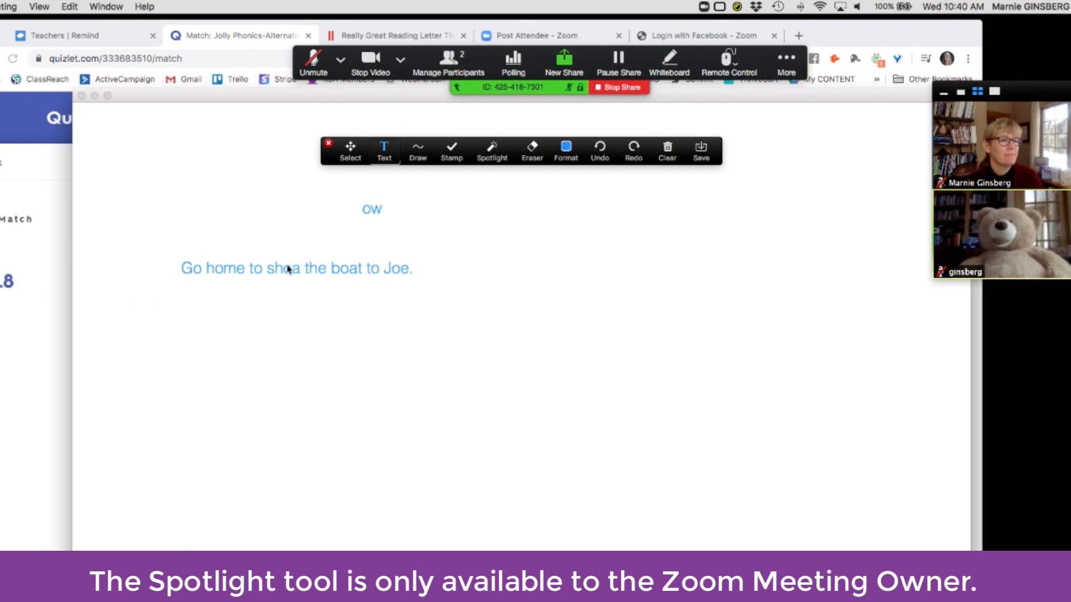
{"action": "left_click", "coordinate": [331, 270]}
{"action": "left_click", "coordinate": [351, 149]}
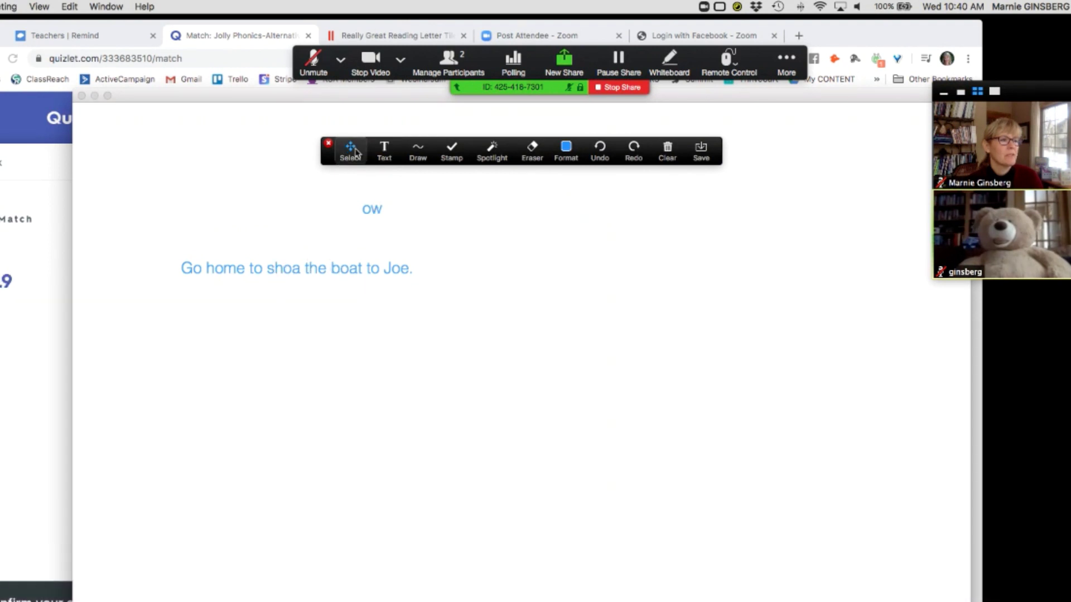
{"action": "mouse_move", "coordinate": [372, 209]}
{"action": "left_mouse_down"}
{"action": "mouse_move", "coordinate": [283, 273]}
{"action": "mouse_move", "coordinate": [291, 270]}
{"action": "left_mouse_up"}
{"action": "left_click", "coordinate": [290, 325]}
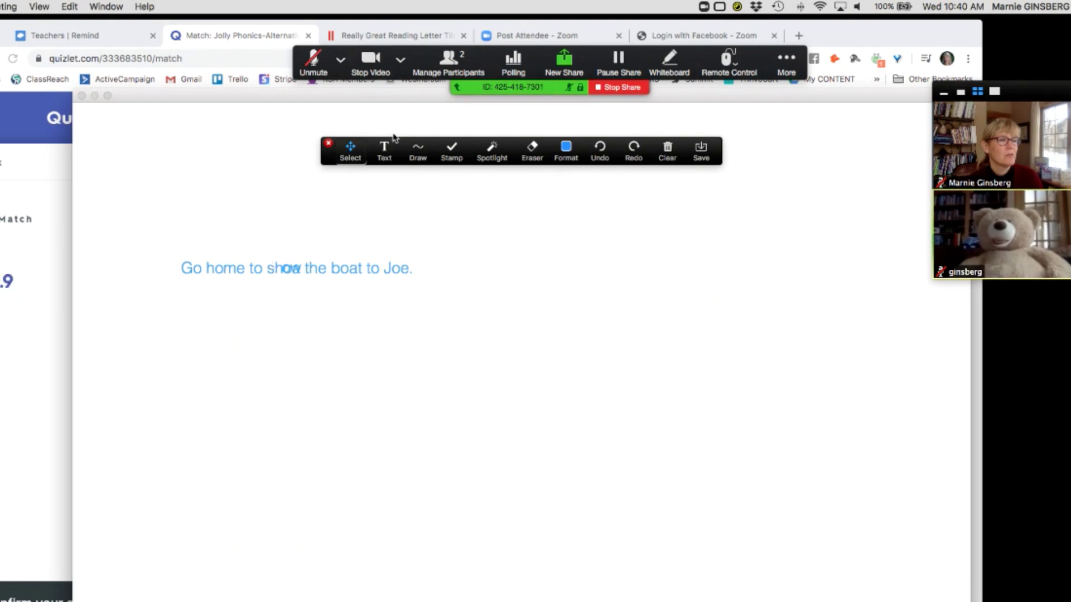
Add a text box reading 'show' above the original sentence.
{"action": "left_click", "coordinate": [384, 148]}
{"action": "left_click", "coordinate": [274, 234]}
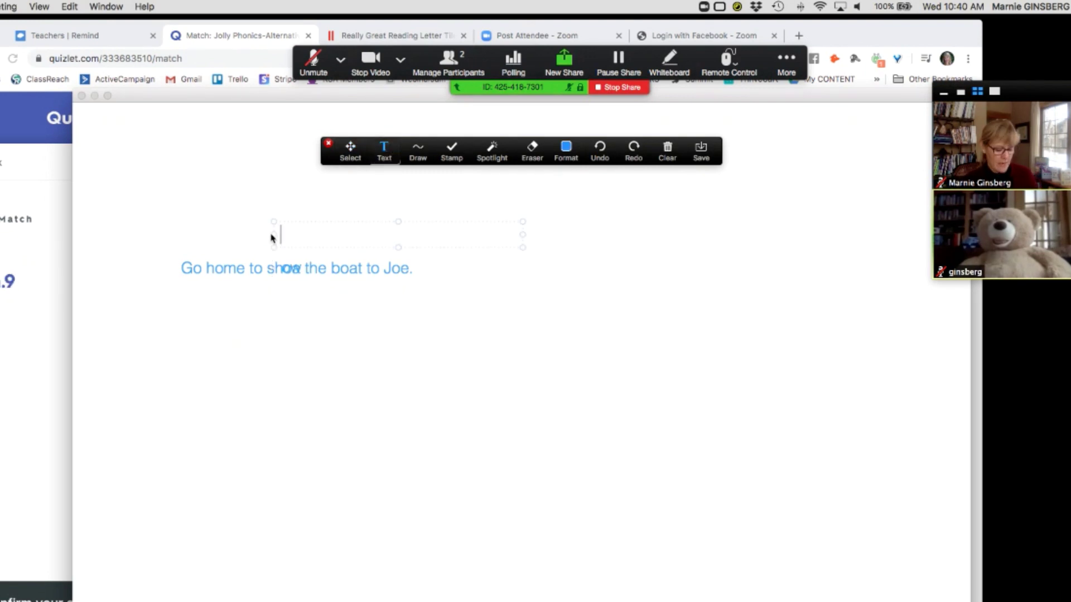
{"action": "type", "text": "show"}
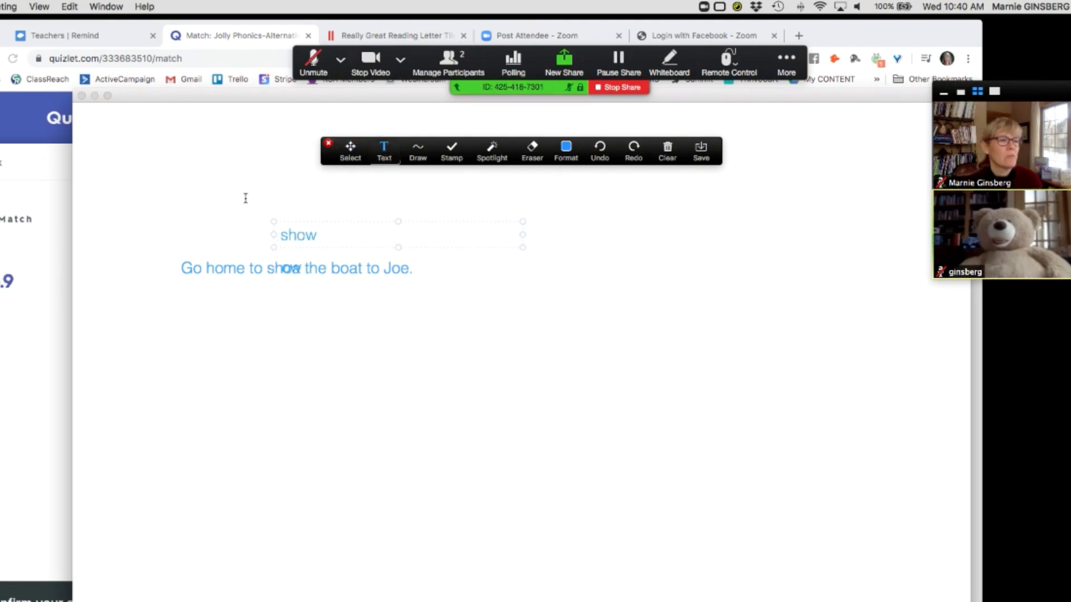
{"action": "left_click", "coordinate": [245, 198]}
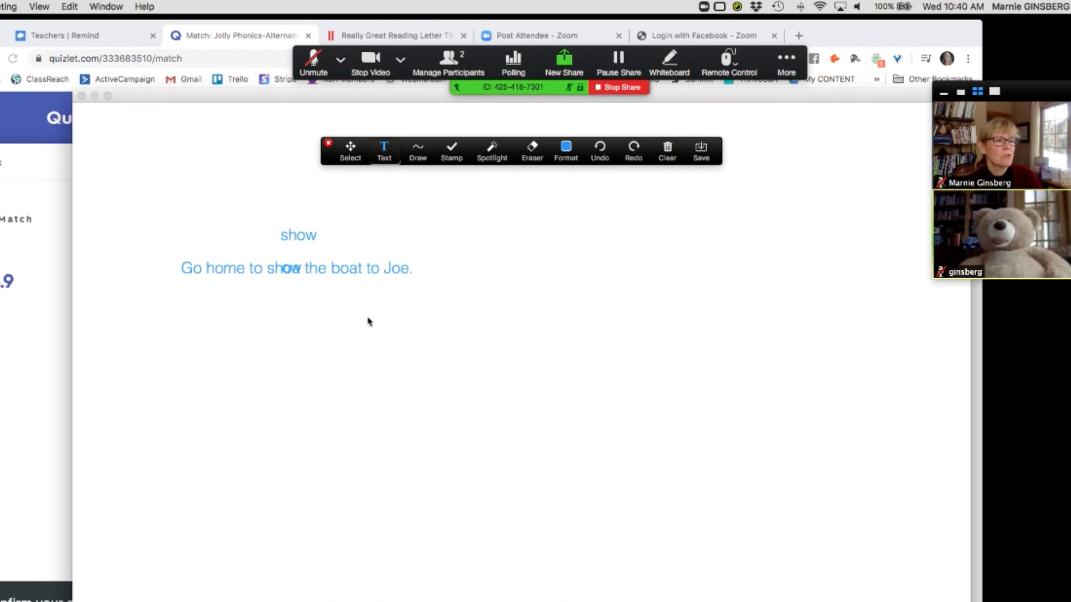
Type the corrected sentence 'Go home to show the boat to Joe.' in a text box below it.
{"action": "left_click", "coordinate": [322, 314]}
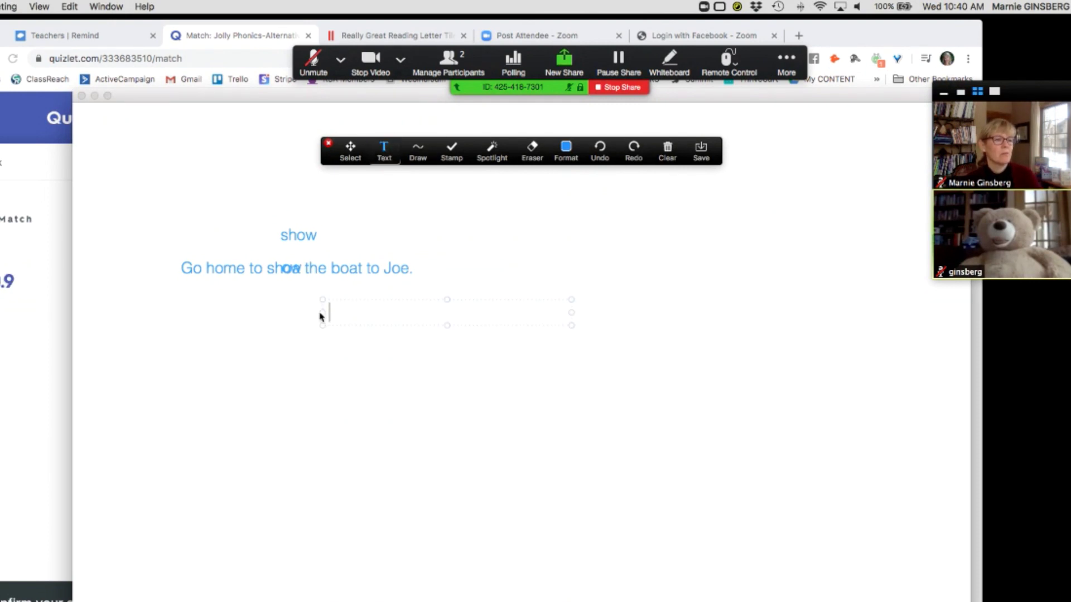
{"action": "type", "text": "Go hown"}
{"action": "key", "text": "BackSpace"}
{"action": "key", "text": "BackSpace"}
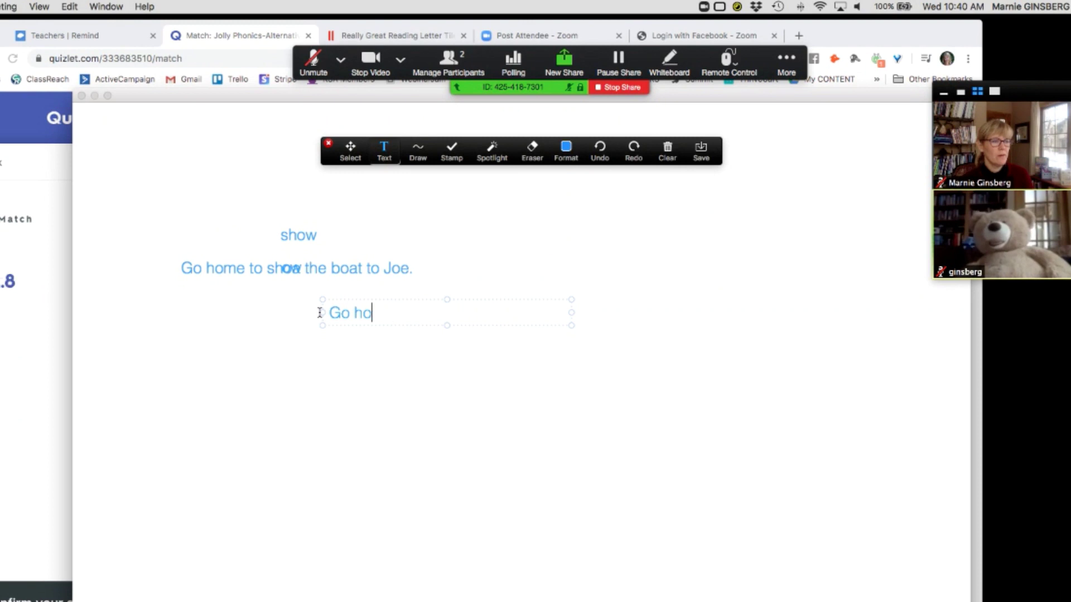
{"action": "type", "text": "me to show the boat to"}
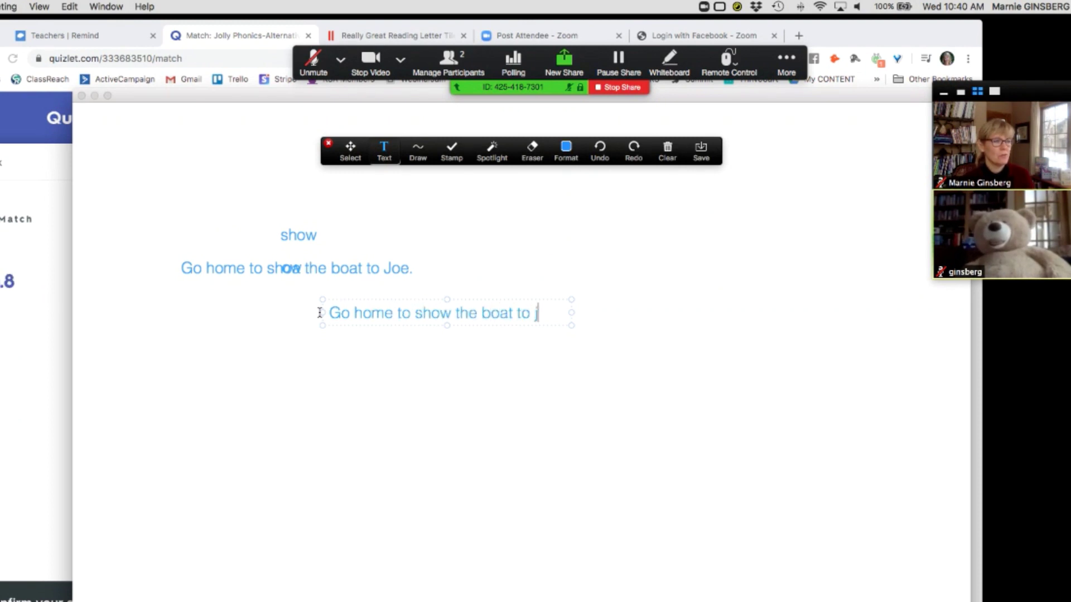
{"action": "key", "text": "BackSpace"}
{"action": "key", "text": "BackSpace"}
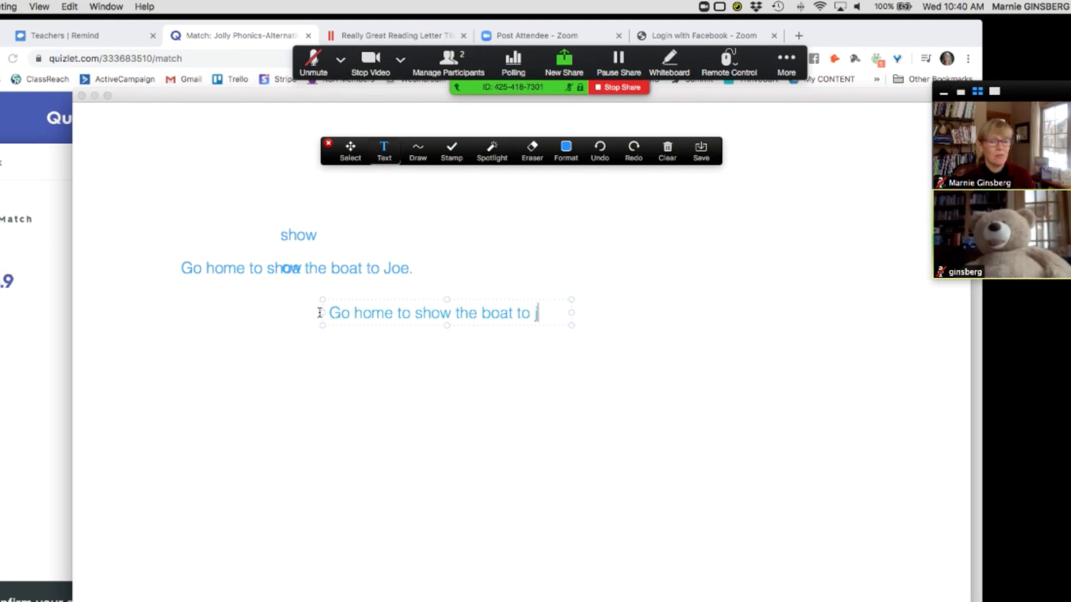
{"action": "type", "text": "Joe."}
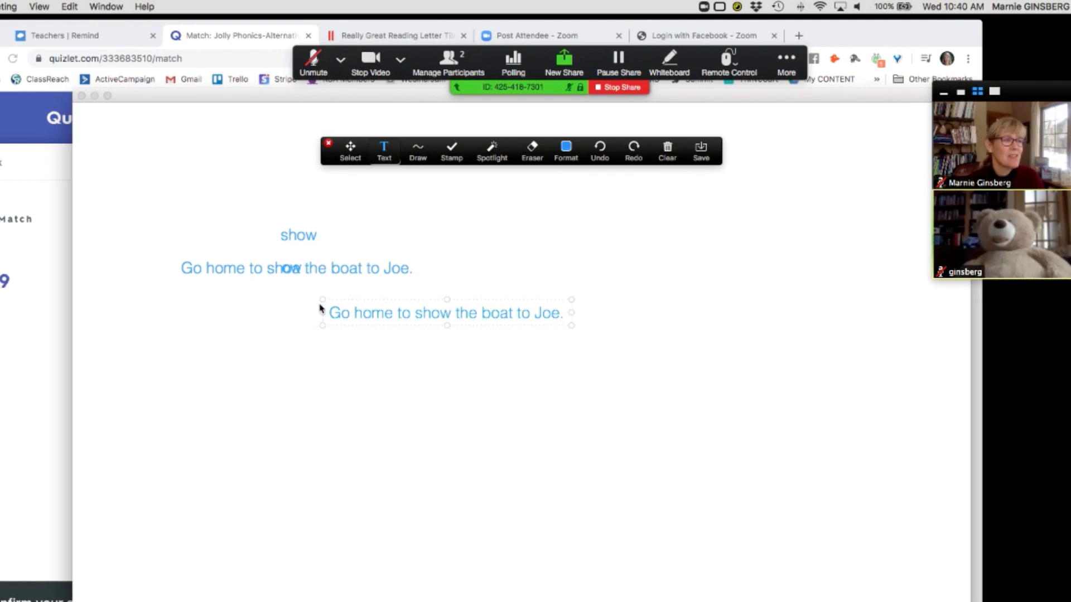
{"action": "left_click", "coordinate": [408, 269]}
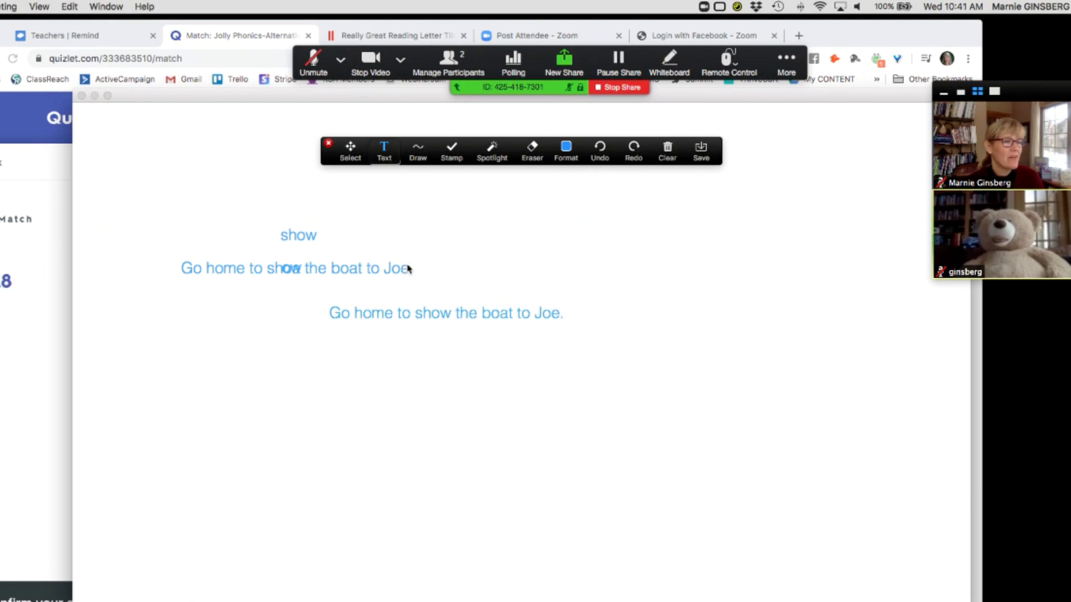
{"action": "left_click", "coordinate": [196, 267]}
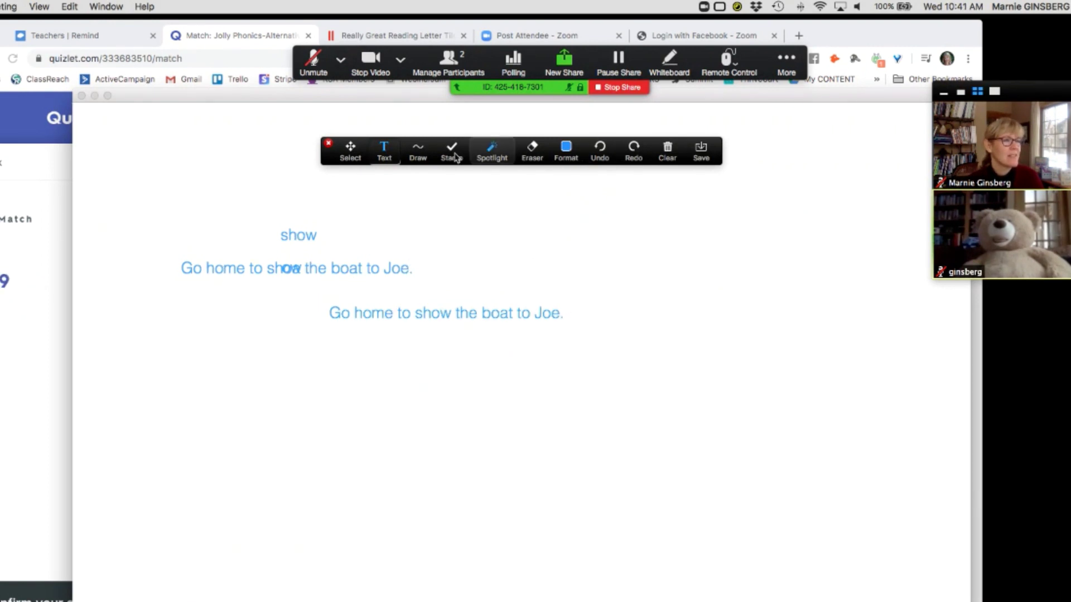
Stamp gold stars above 'Go home', 'show' and 'boat' in the corrected sentence.
{"action": "left_click", "coordinate": [448, 154]}
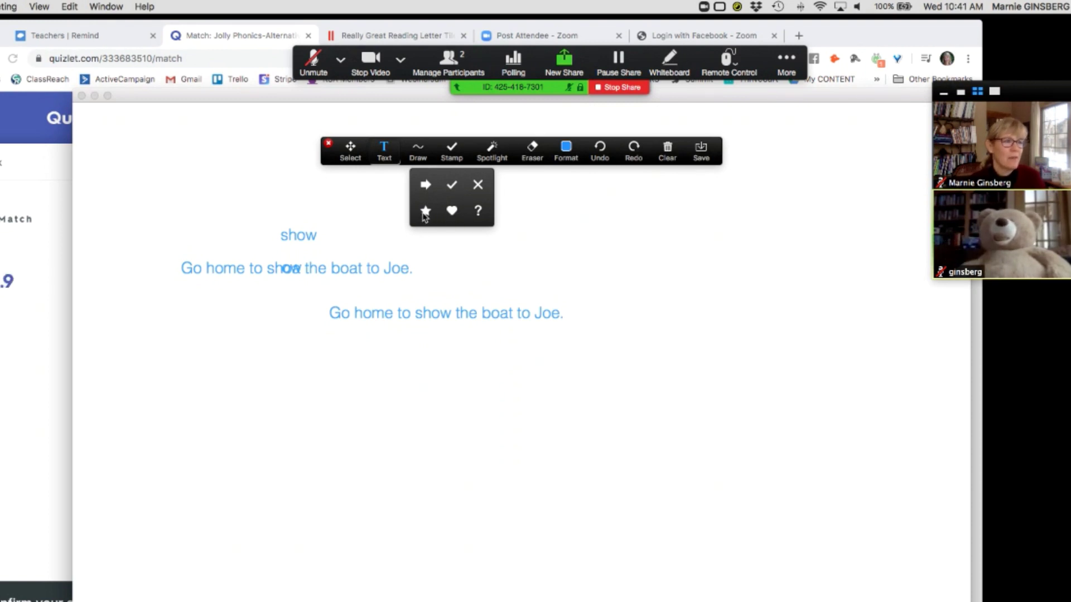
{"action": "left_click", "coordinate": [424, 214]}
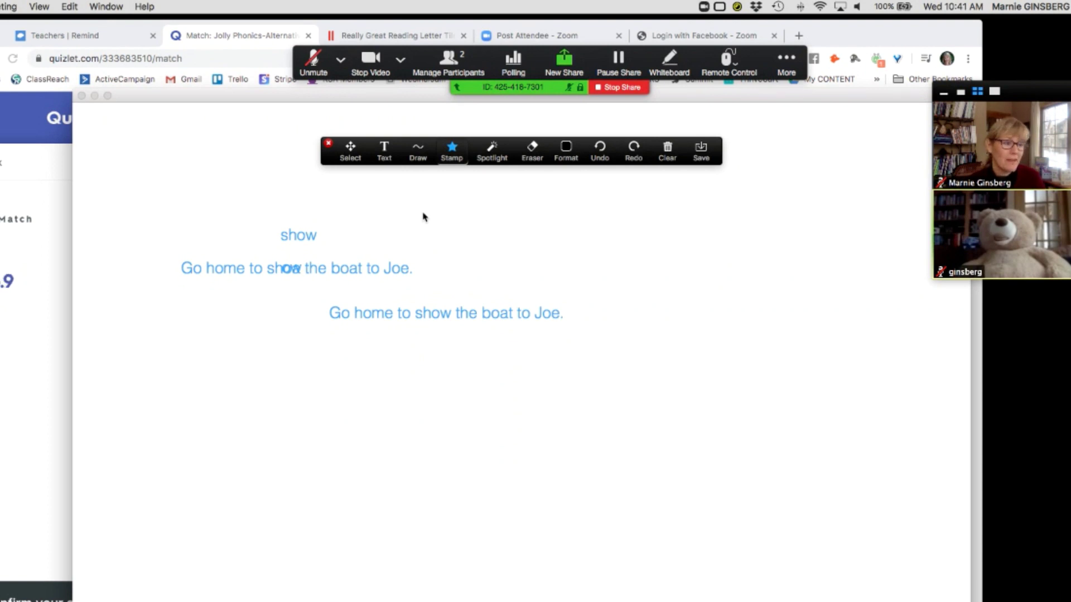
{"action": "left_click", "coordinate": [342, 298]}
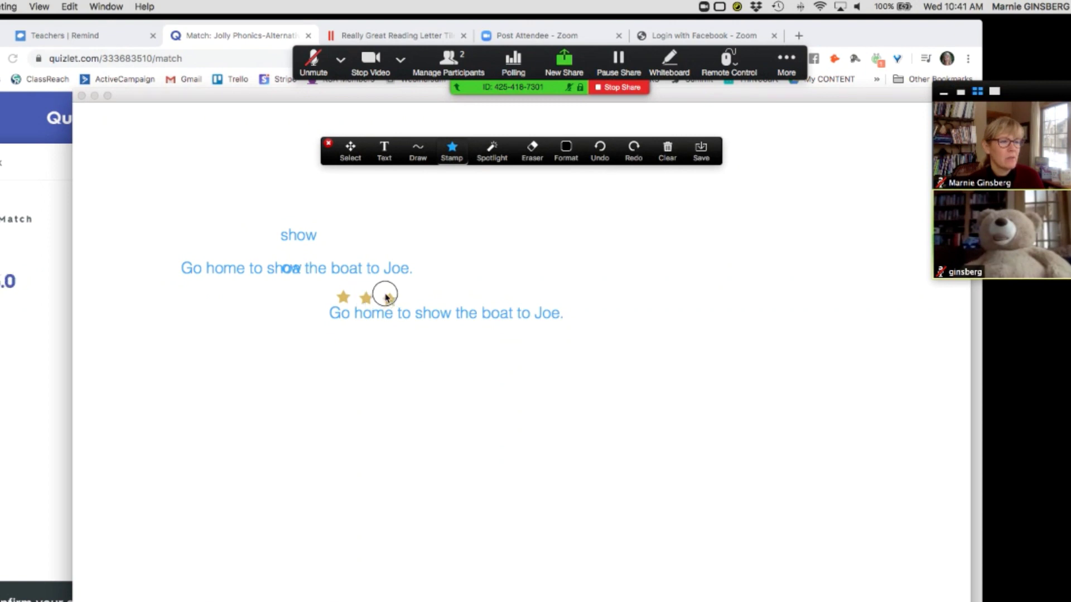
{"action": "left_click", "coordinate": [438, 301]}
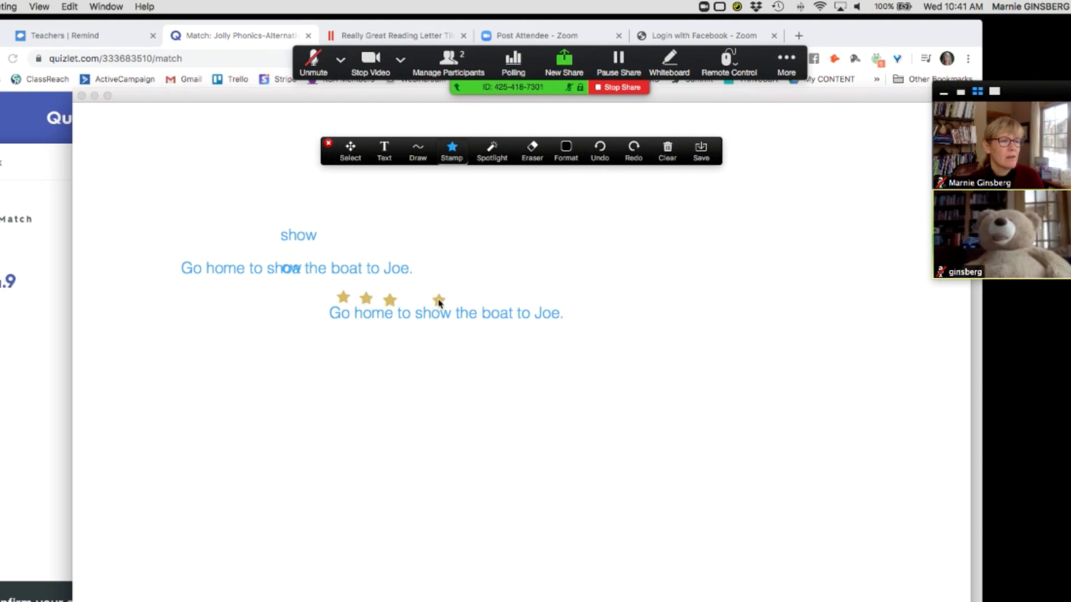
{"action": "left_click", "coordinate": [497, 304]}
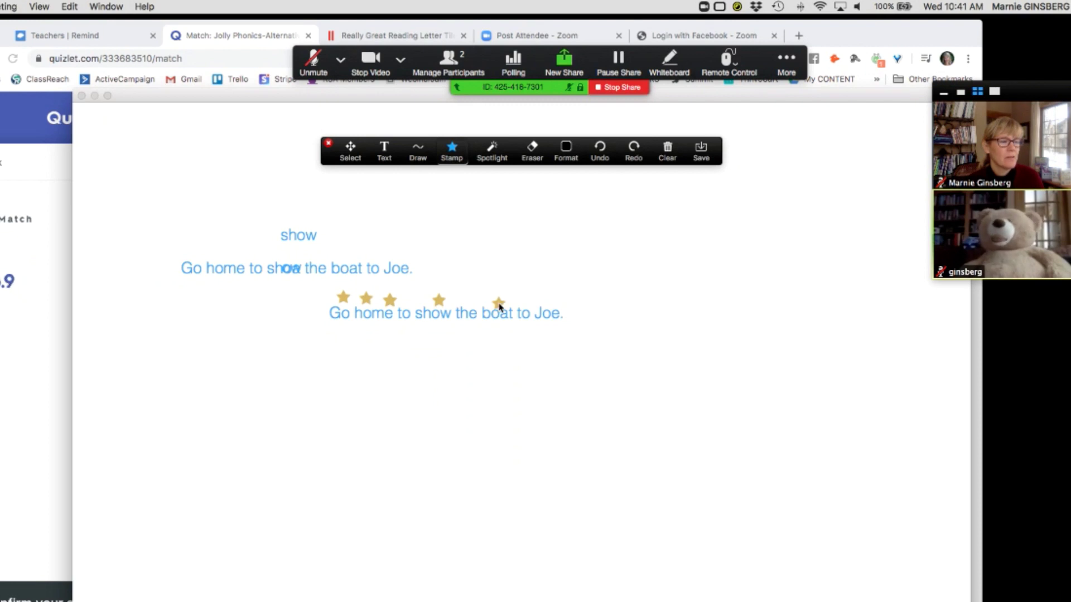